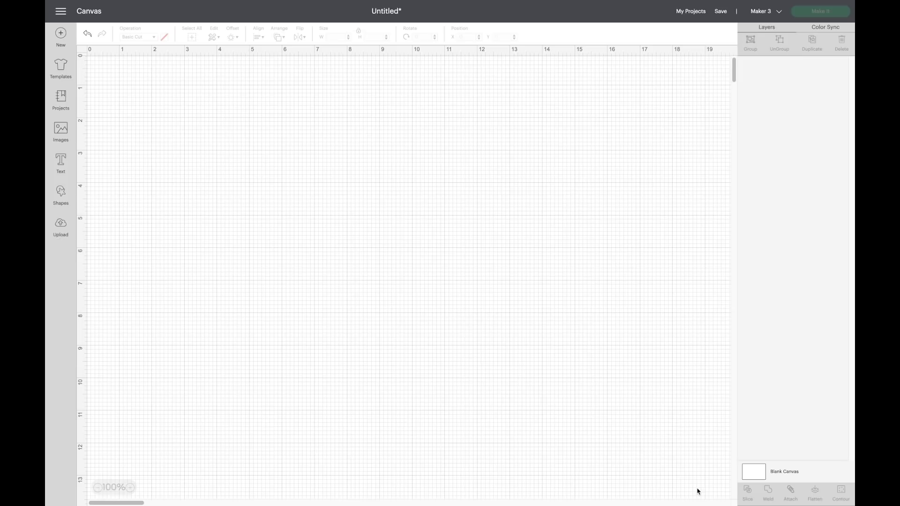
Step: Upload the mother-and-son JPEG from Downloads as a Complex image and continue to background removal
left_click(62, 236)
left_click(287, 232)
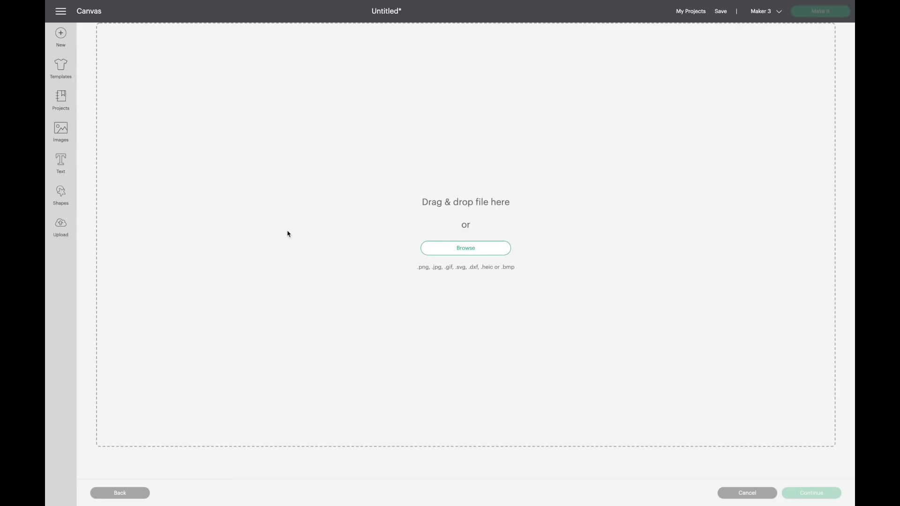
left_click(458, 253)
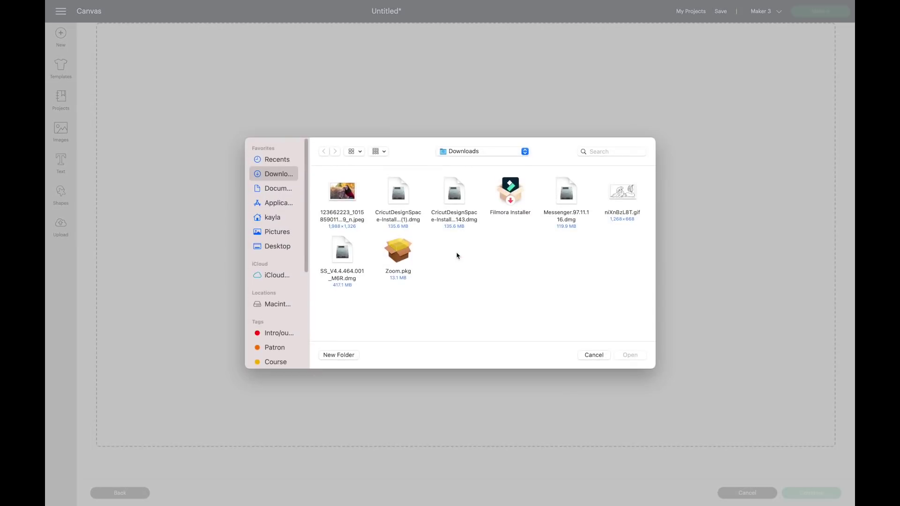
double_click(352, 193)
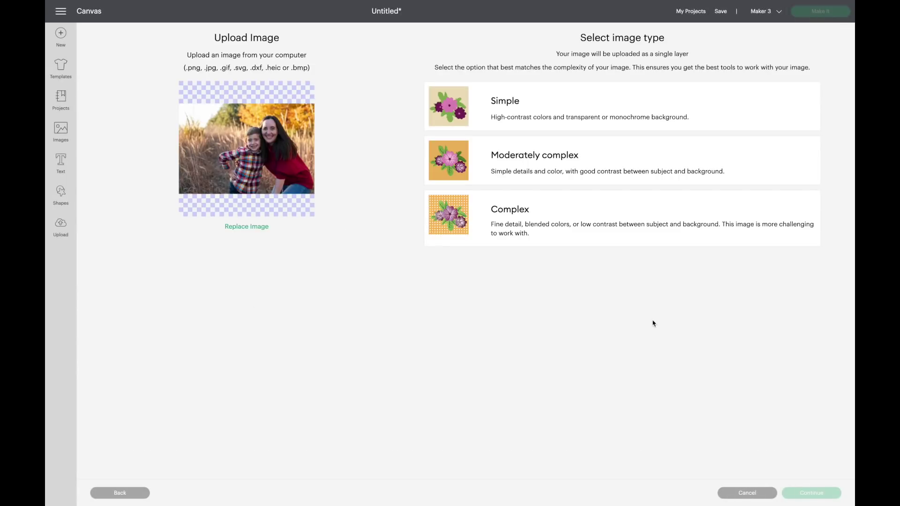
left_click(470, 224)
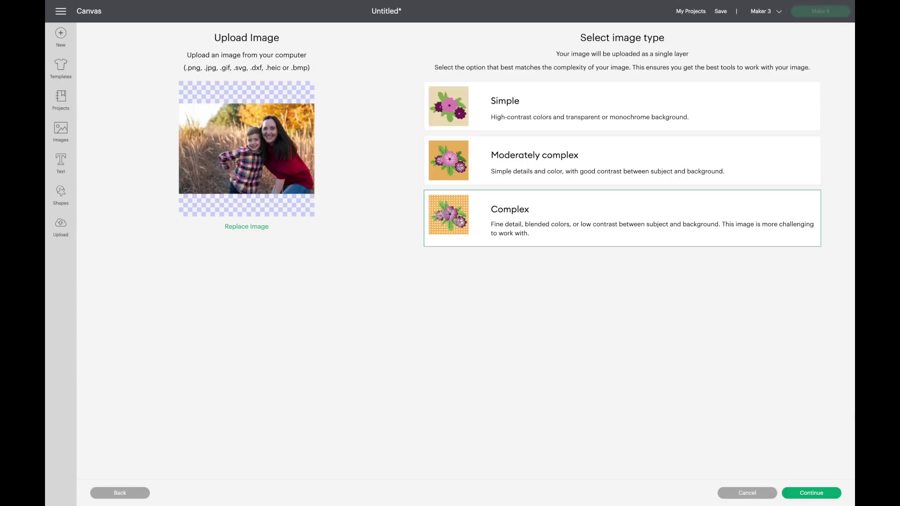
left_click(807, 493)
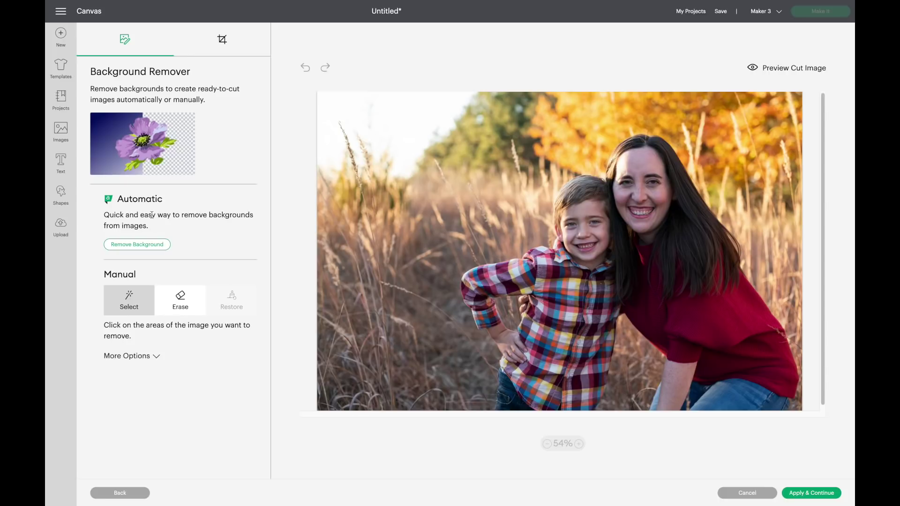
Step: Run automatic background removal on the family photo
left_click(141, 250)
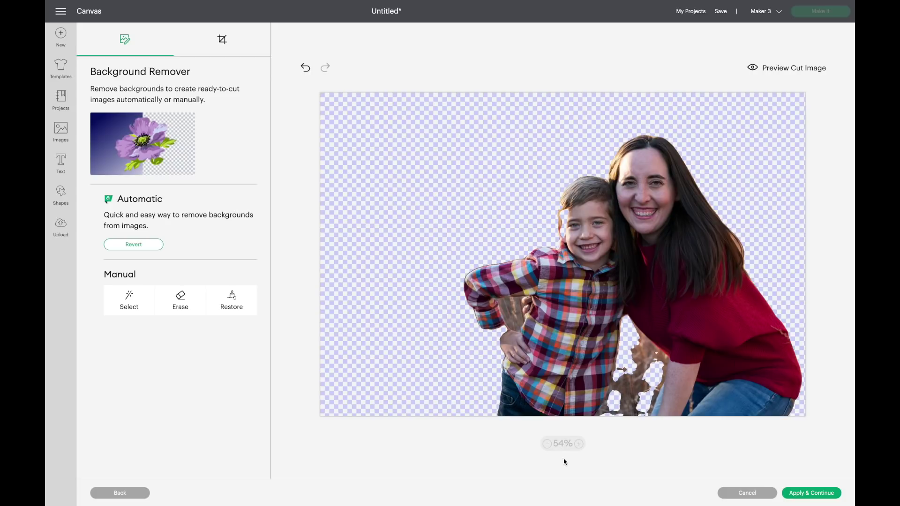
Step: Zoom in and use Restore to bring back the missing strip along the boy's hip, undoing one stray stroke
left_click(578, 443)
scroll(633, 310, "right", 5)
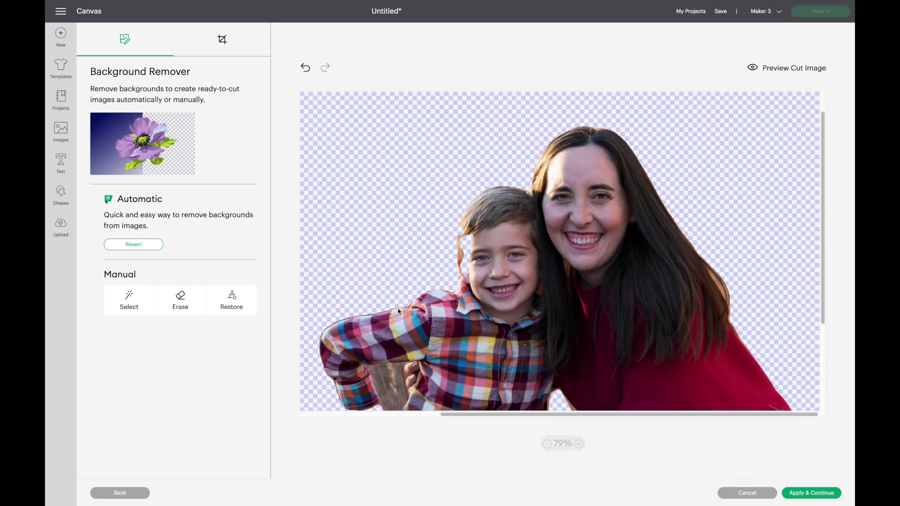
left_click(238, 306)
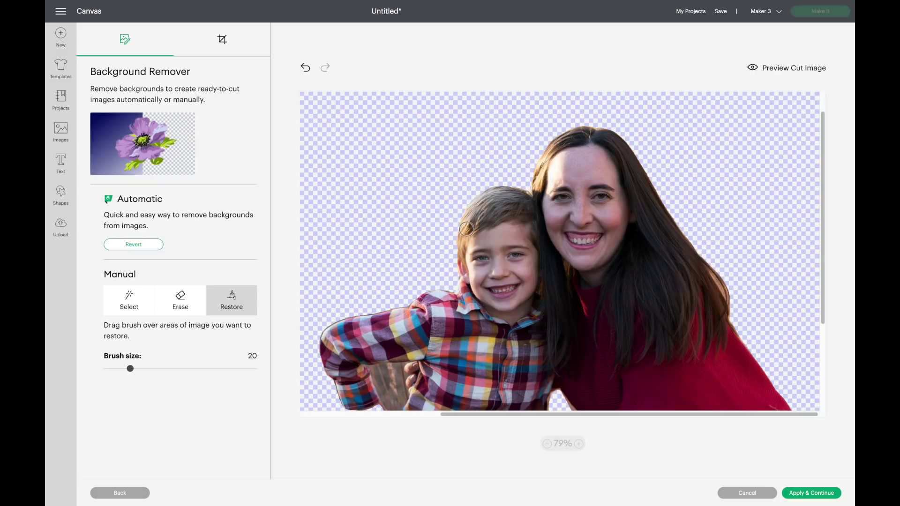
scroll(478, 259, "down", 5)
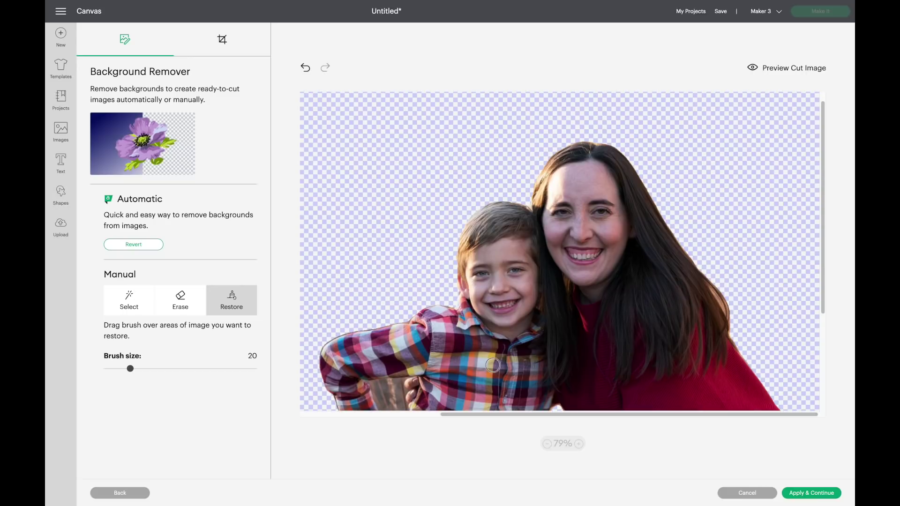
scroll(493, 259, "down", 2)
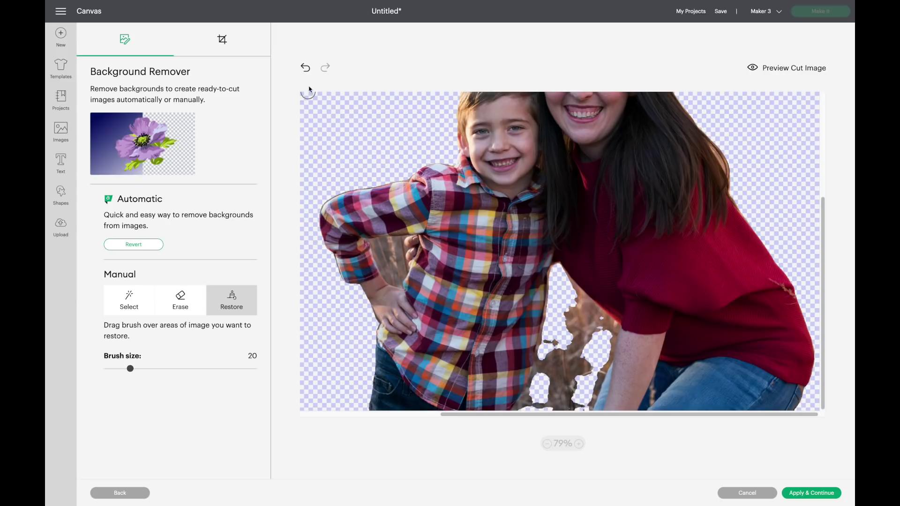
left_click(305, 68)
left_click_drag(379, 299, 354, 270)
left_click(180, 303)
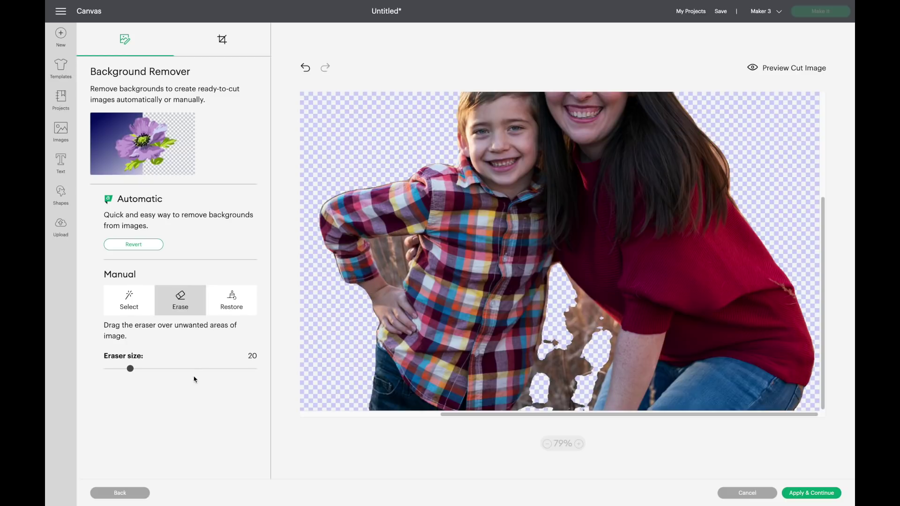
Step: Erase the brown grass patch beside the woman's arm at eraser size 45, then set the eraser to 24
left_click(169, 369)
mouse_move(555, 358)
left_mouse_down()
mouse_move(569, 342)
mouse_move(561, 395)
mouse_move(561, 346)
mouse_move(530, 418)
left_mouse_up()
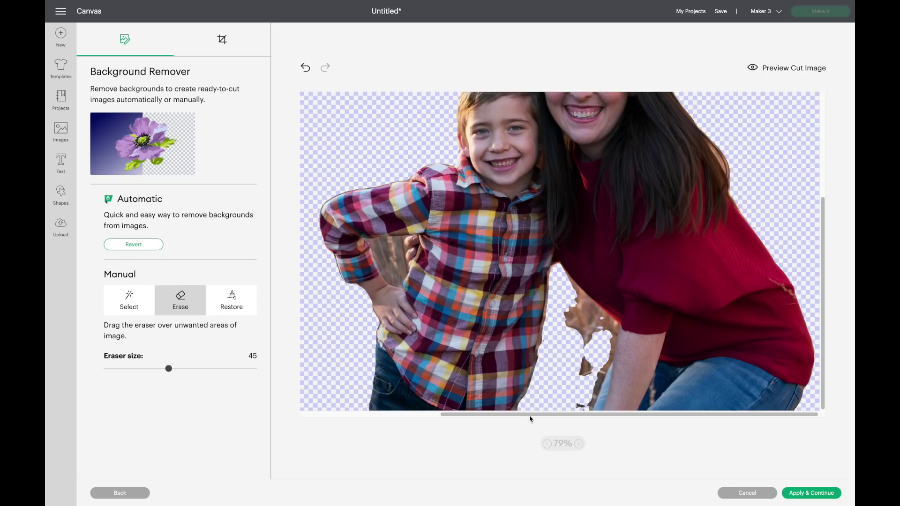
mouse_move(561, 363)
left_mouse_down()
mouse_move(563, 299)
mouse_move(537, 398)
left_mouse_up()
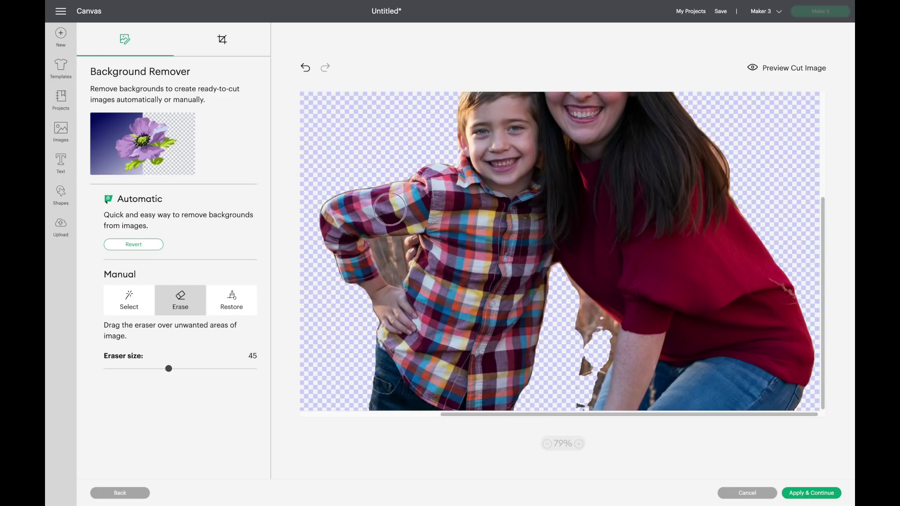
left_click(307, 70)
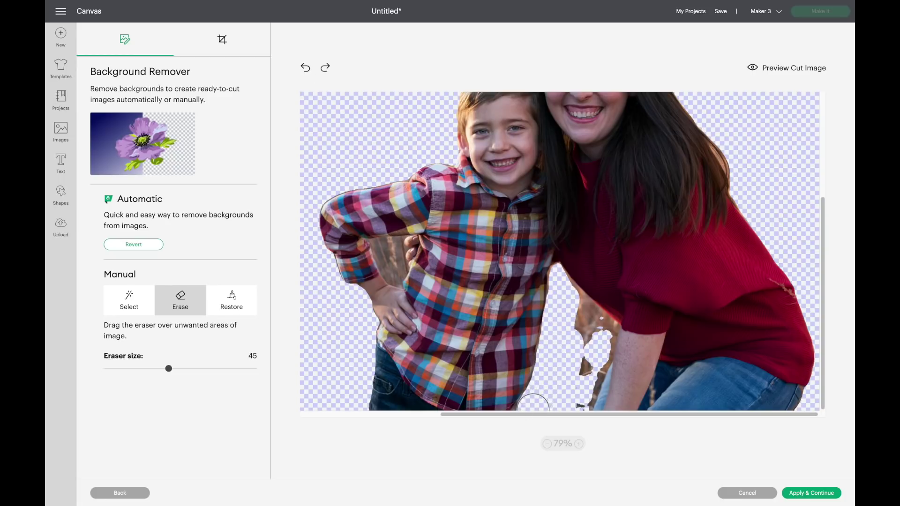
mouse_move(538, 394)
left_mouse_down()
mouse_move(537, 316)
mouse_move(585, 371)
mouse_move(580, 322)
left_mouse_up()
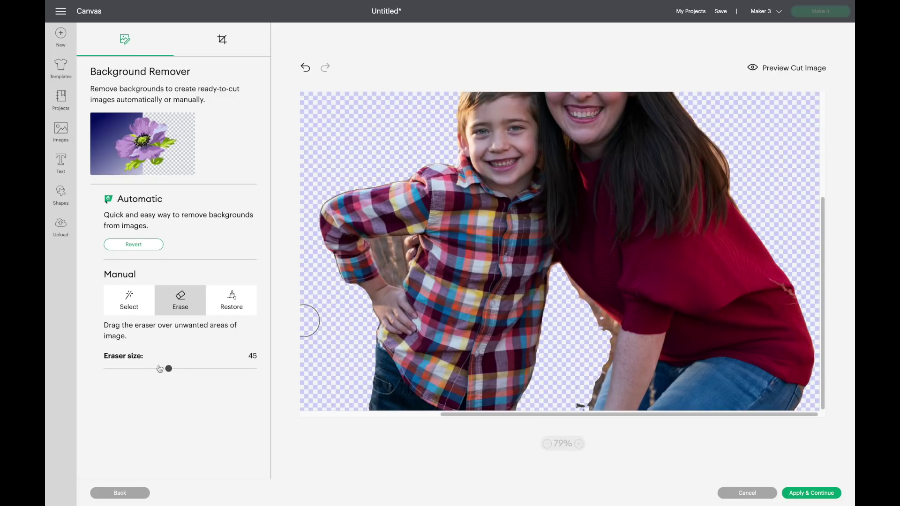
left_click(137, 368)
left_click(579, 444)
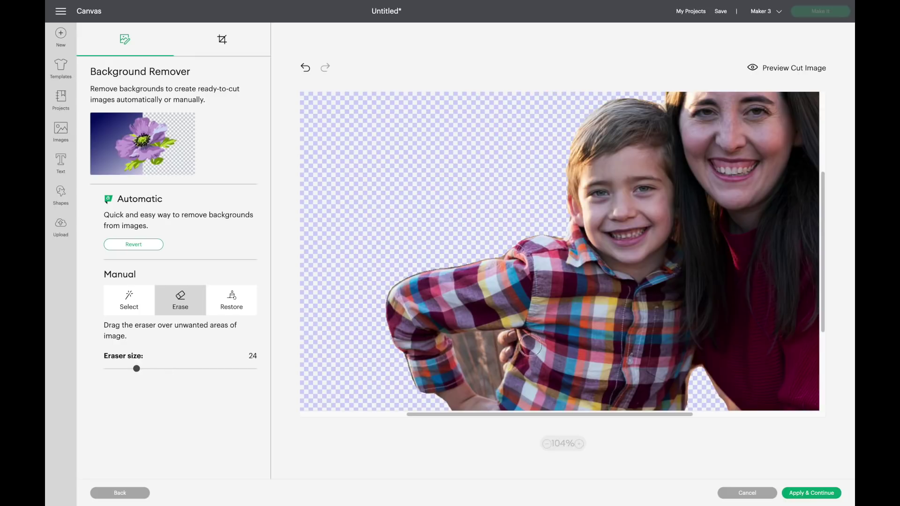
Step: Erase the gap beside the boy's sleeve and along the red shirt using eraser sizes 8 and 18
scroll(488, 182, "down", 3)
mouse_move(464, 244)
left_mouse_down()
mouse_move(483, 275)
mouse_move(483, 252)
mouse_move(467, 234)
left_mouse_up()
left_click_drag(124, 370, 111, 369)
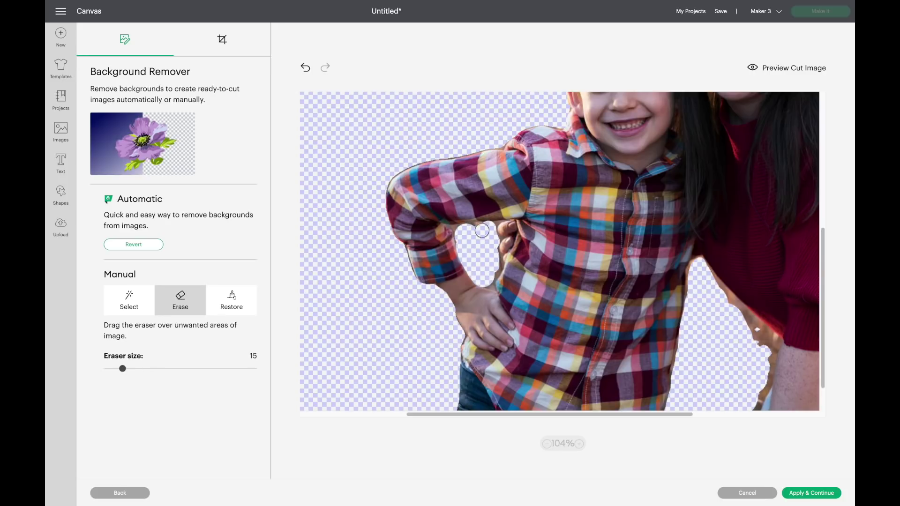
mouse_move(466, 228)
left_mouse_down()
mouse_move(484, 225)
mouse_move(454, 229)
mouse_move(483, 283)
mouse_move(492, 282)
mouse_move(497, 235)
mouse_move(480, 225)
left_mouse_up()
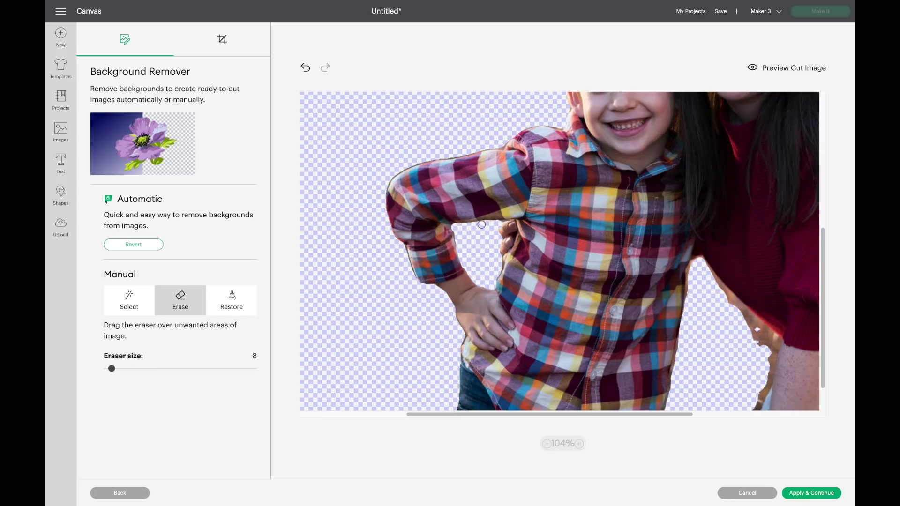
scroll(480, 224, "right", 5)
left_click(305, 67)
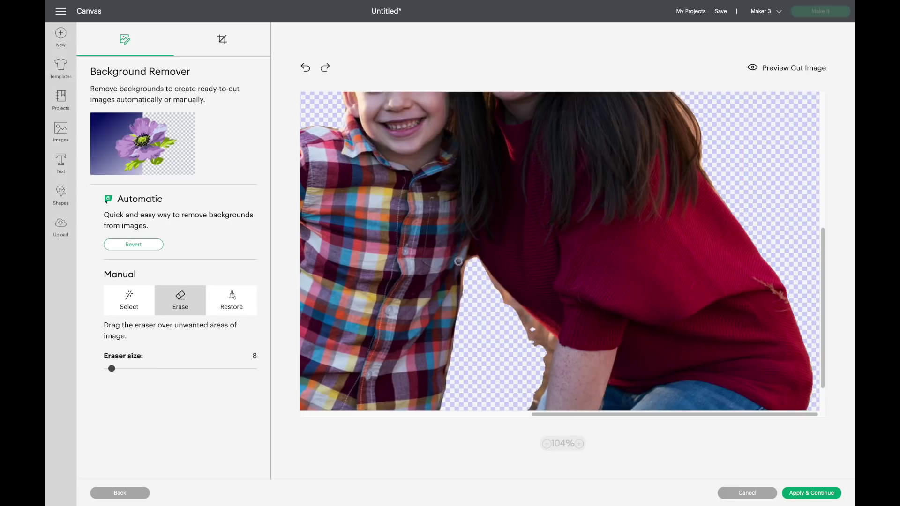
mouse_move(468, 257)
left_mouse_down()
mouse_move(462, 291)
mouse_move(498, 334)
left_mouse_up()
left_click_drag(111, 369, 127, 369)
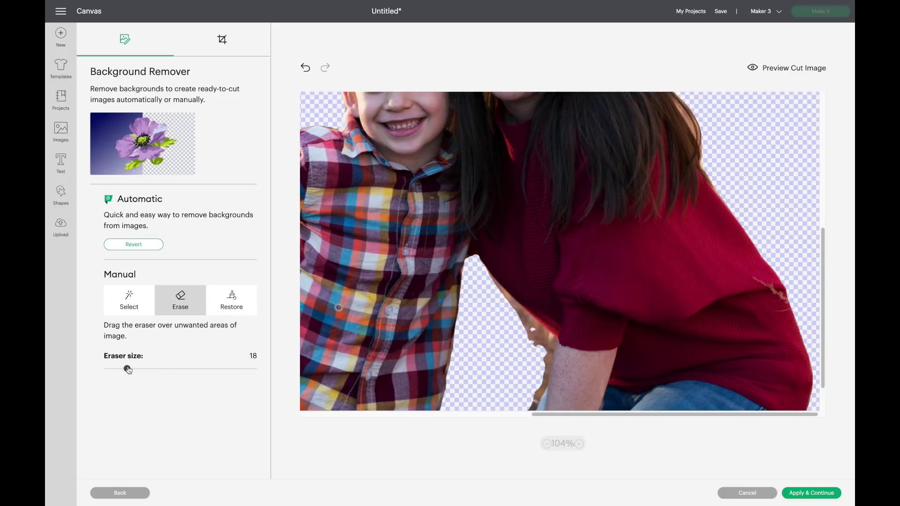
mouse_move(482, 277)
left_mouse_down()
mouse_move(547, 347)
mouse_move(532, 390)
mouse_move(530, 350)
mouse_move(543, 360)
mouse_move(530, 396)
left_mouse_up()
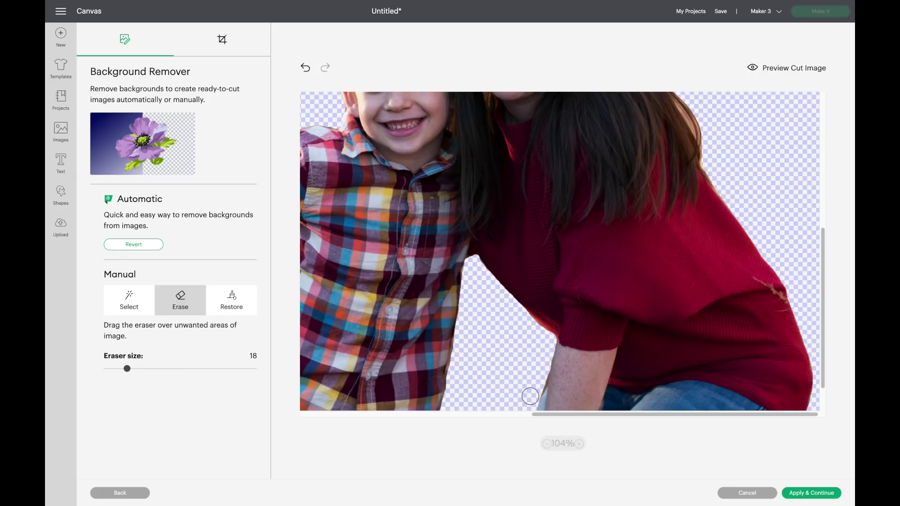
Step: Clean up leftover background near the bottom and under the boy's arm, then zoom out to the whole image
left_click(305, 67)
left_click_drag(541, 368, 534, 403)
scroll(549, 375, "down", 5)
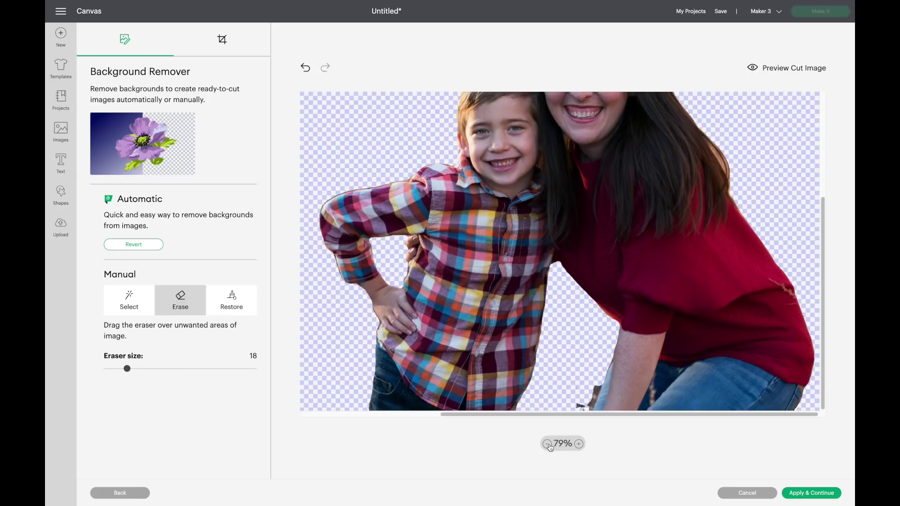
scroll(562, 375, "up", 3)
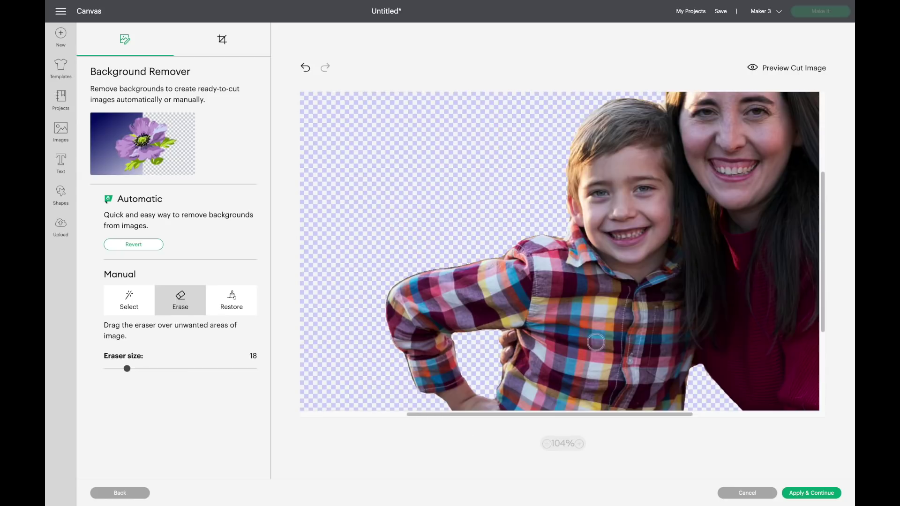
left_click_drag(602, 344, 499, 278)
left_click(305, 68)
scroll(647, 398, "up", 2)
left_click_drag(525, 368, 500, 402)
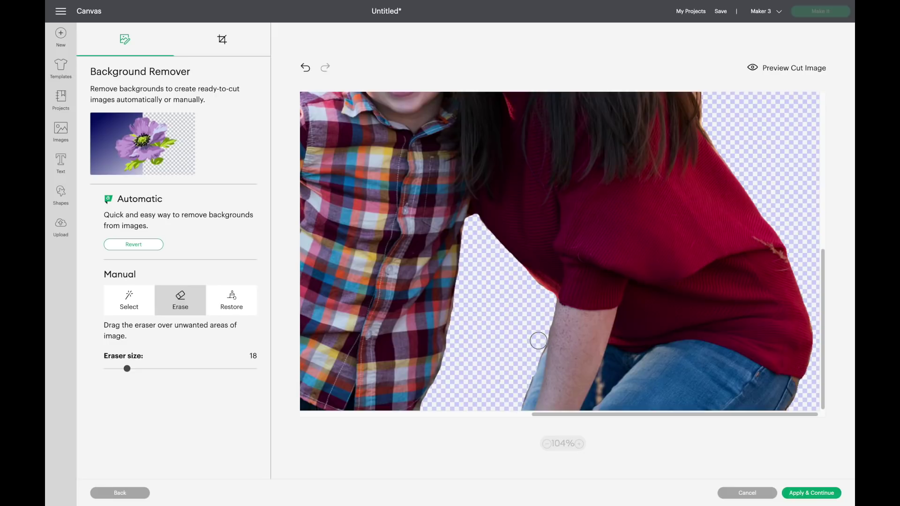
left_click(547, 444)
left_click(548, 444)
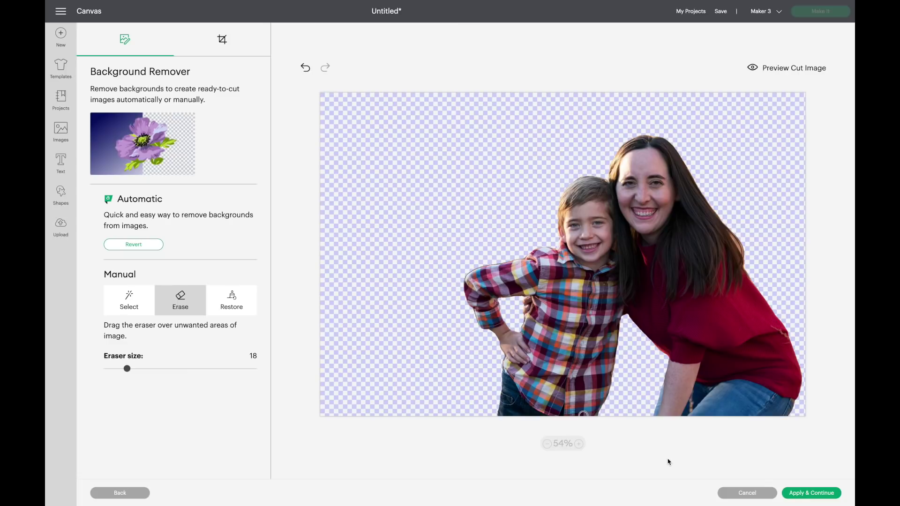
Step: Save the cutout as a Print Then Cut image and add it to the canvas
left_click(813, 493)
left_click(483, 274)
left_click(810, 492)
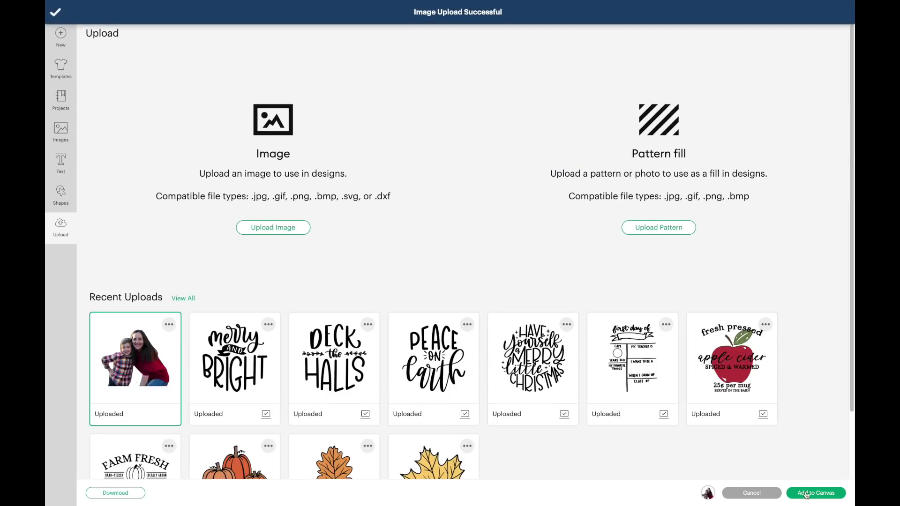
left_click(813, 493)
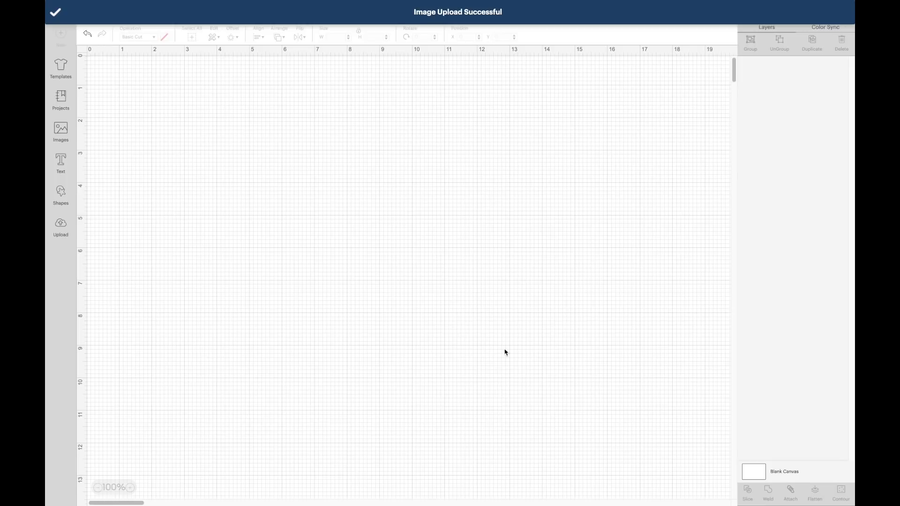
Step: Nudge the cutout photo into position on the canvas, then begin a new image upload
left_click_drag(354, 241, 392, 260)
left_click(514, 290)
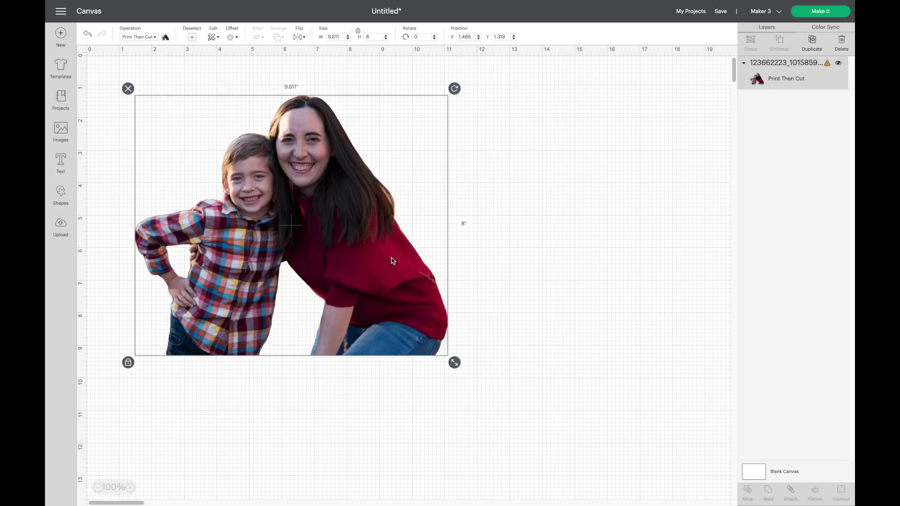
left_click_drag(392, 258, 389, 253)
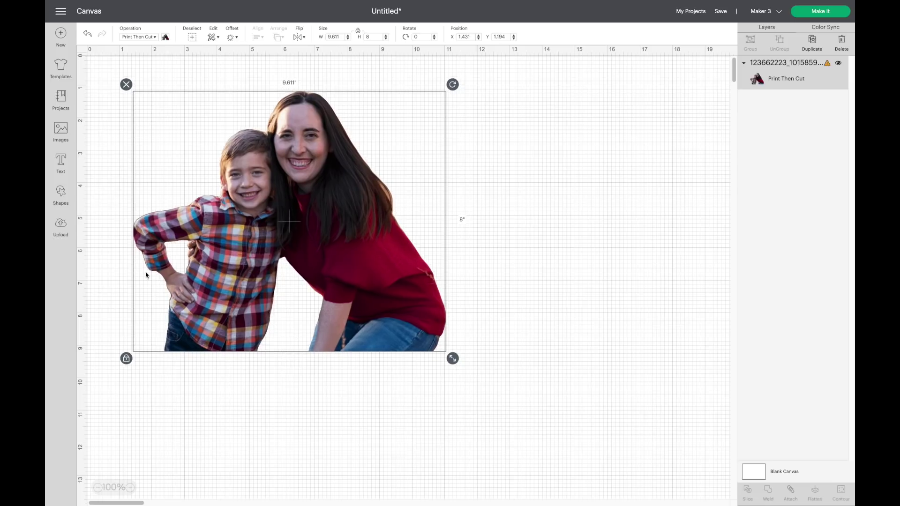
left_click(65, 232)
left_click(282, 230)
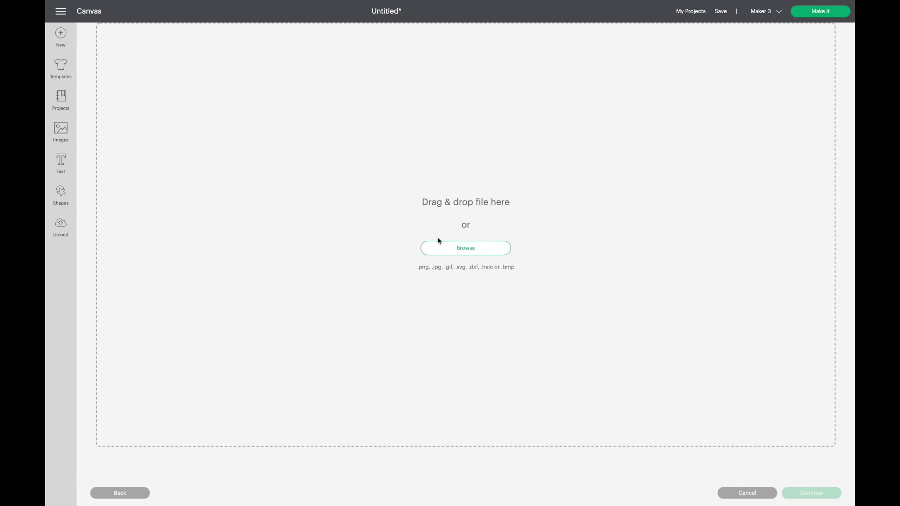
Step: Re-upload the original autumn-field photo from Downloads as a Complex image for editing
left_click(464, 246)
double_click(335, 186)
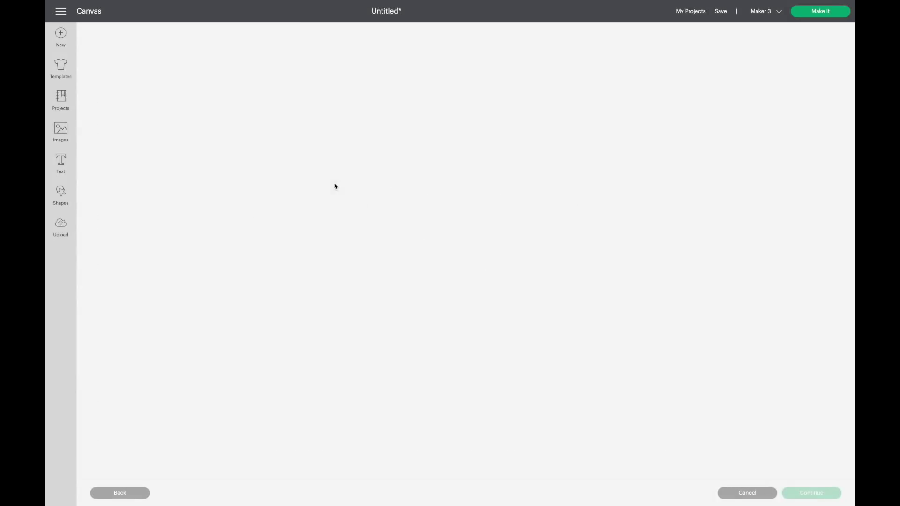
left_click(523, 212)
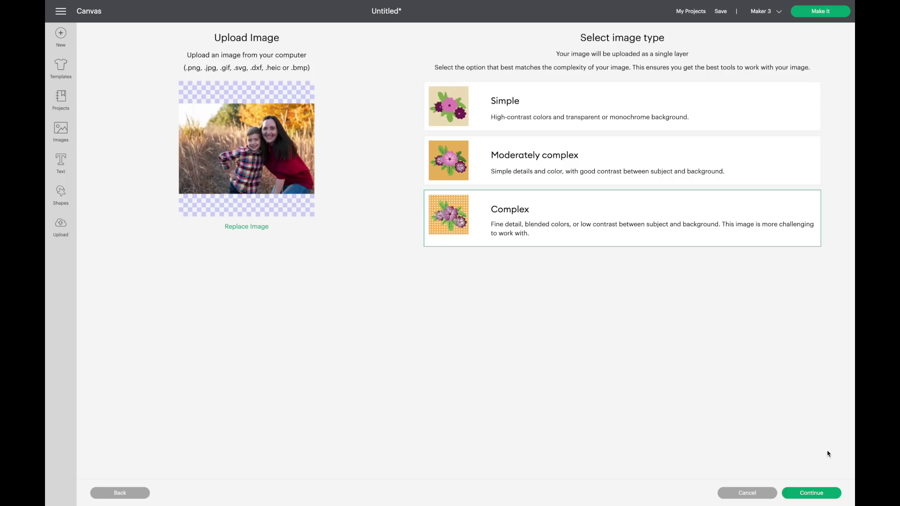
left_click(826, 496)
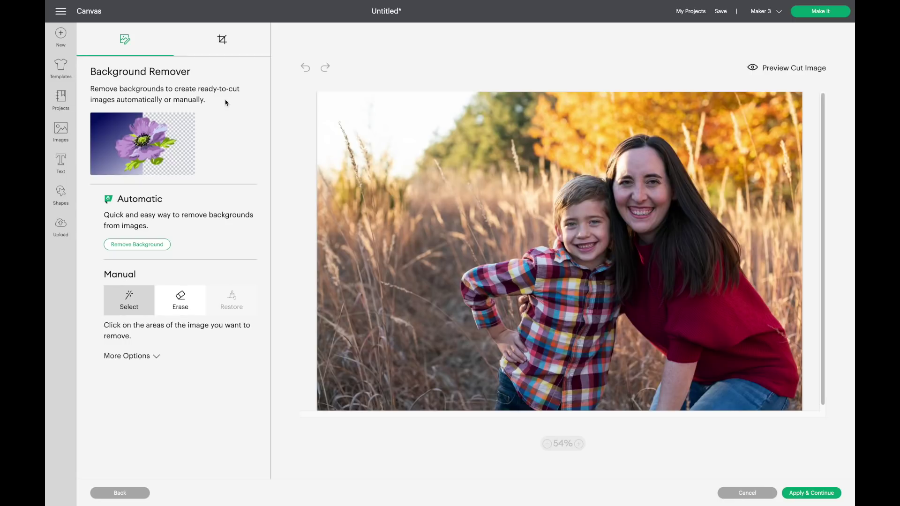
left_click(222, 41)
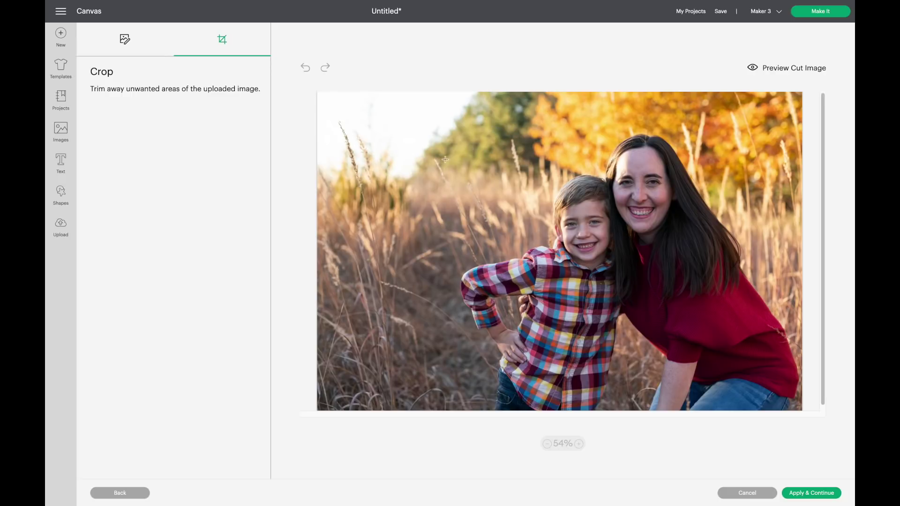
Step: Crop the photo to a tighter, squarer frame around the mother and son and zoom out to view it
left_click_drag(448, 114, 800, 408)
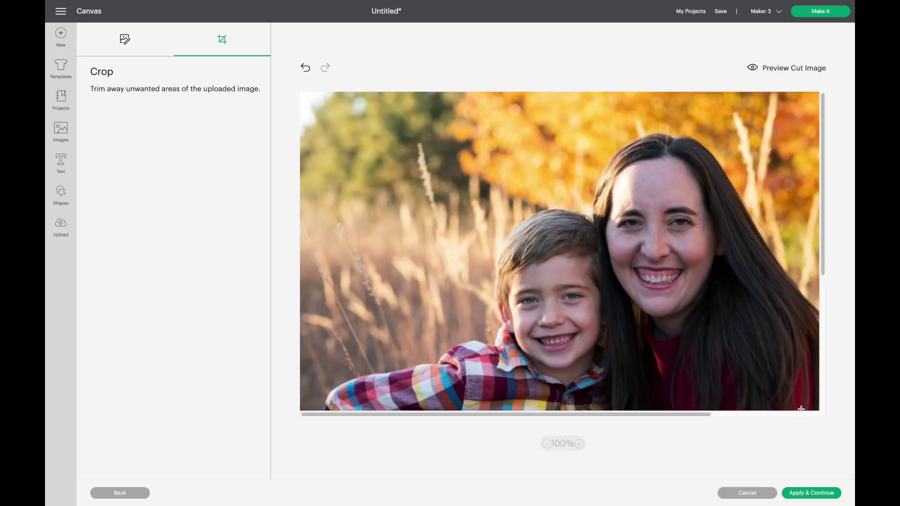
scroll(617, 341, "down", 5)
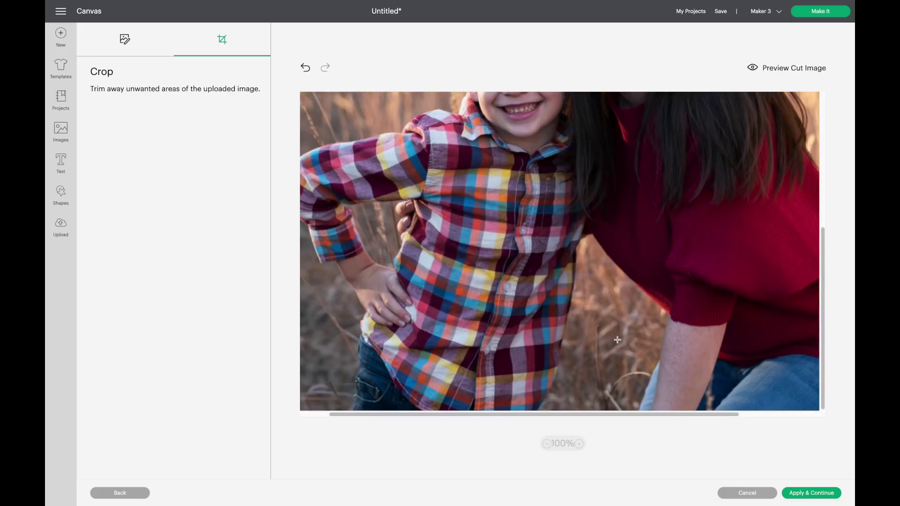
left_click(547, 445)
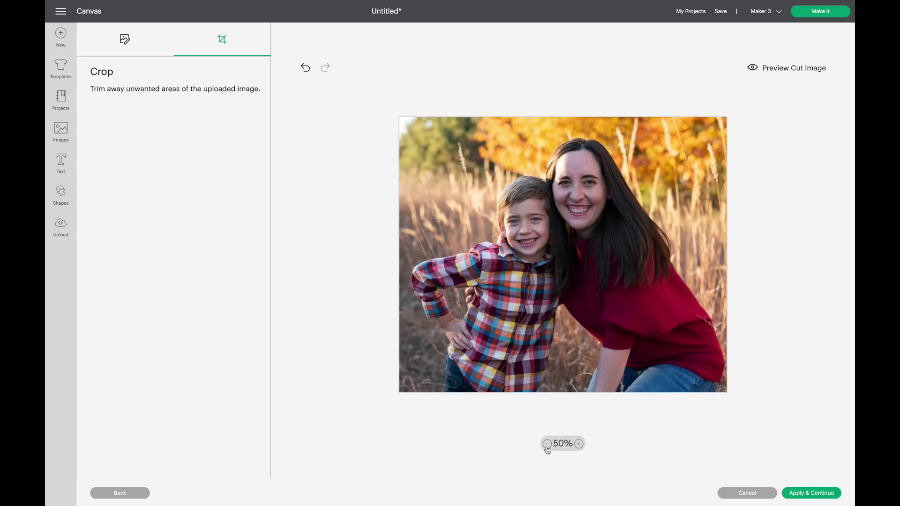
left_click(126, 36)
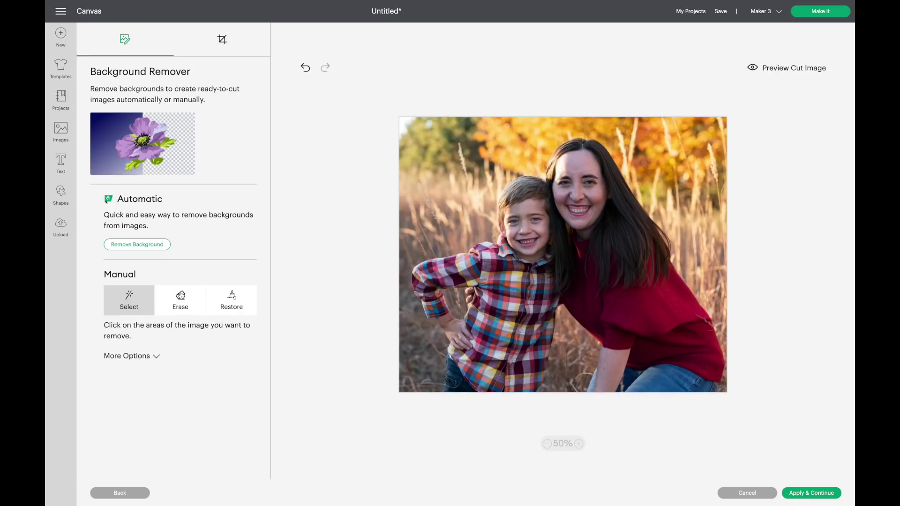
Step: Use Select to remove three foliage patches: top, left grass, and golden top-right
left_click(186, 297)
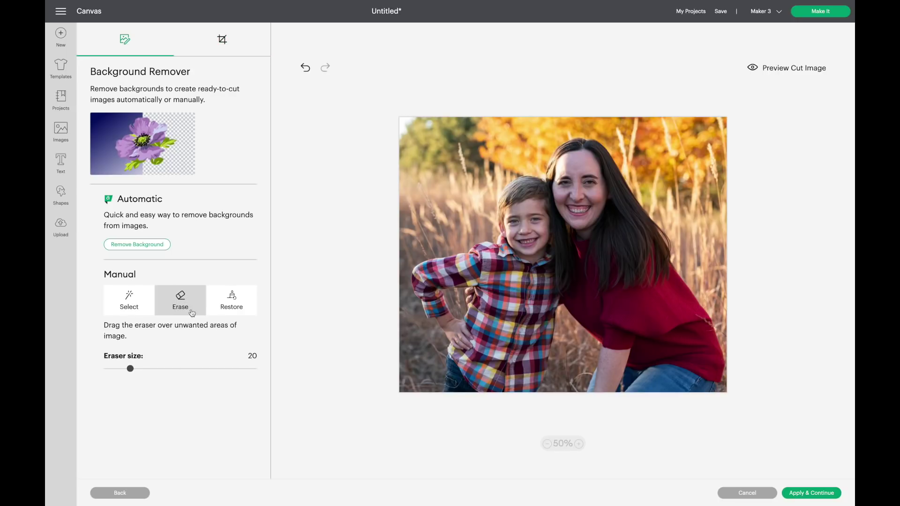
left_click(125, 303)
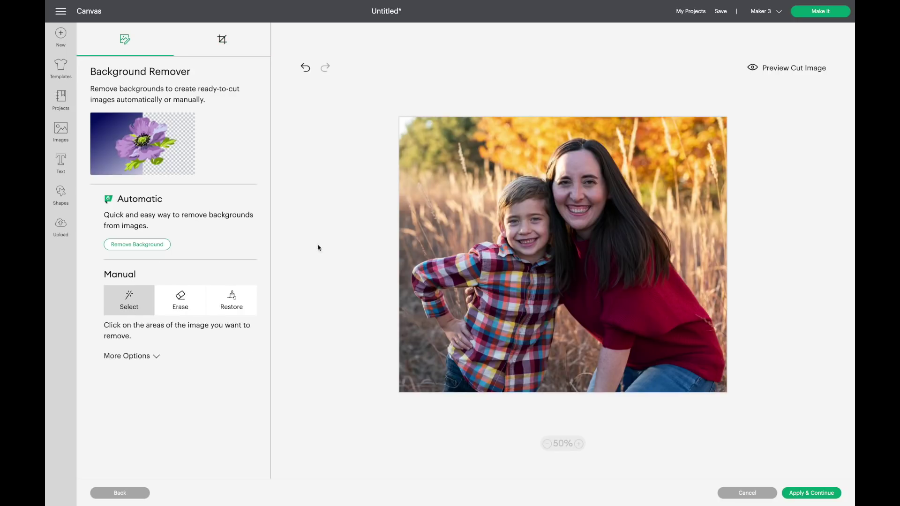
left_click(443, 153)
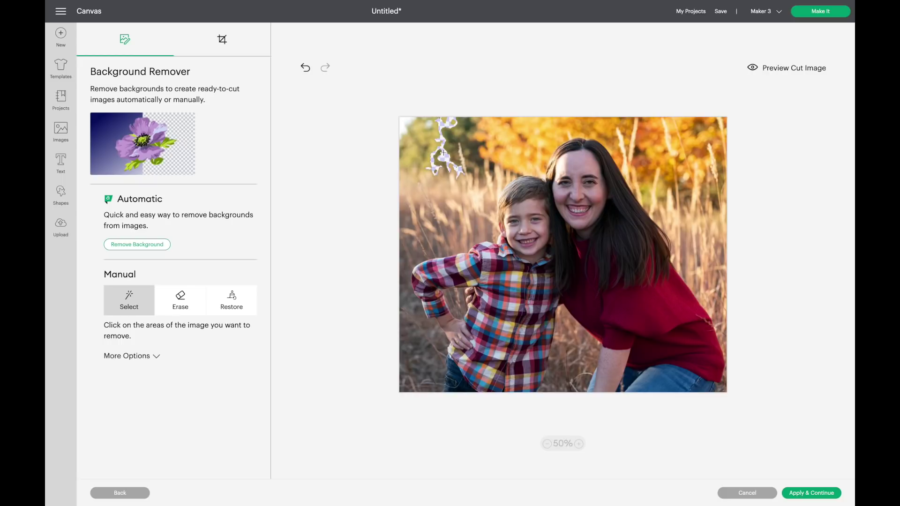
left_click(447, 219)
left_click(687, 164)
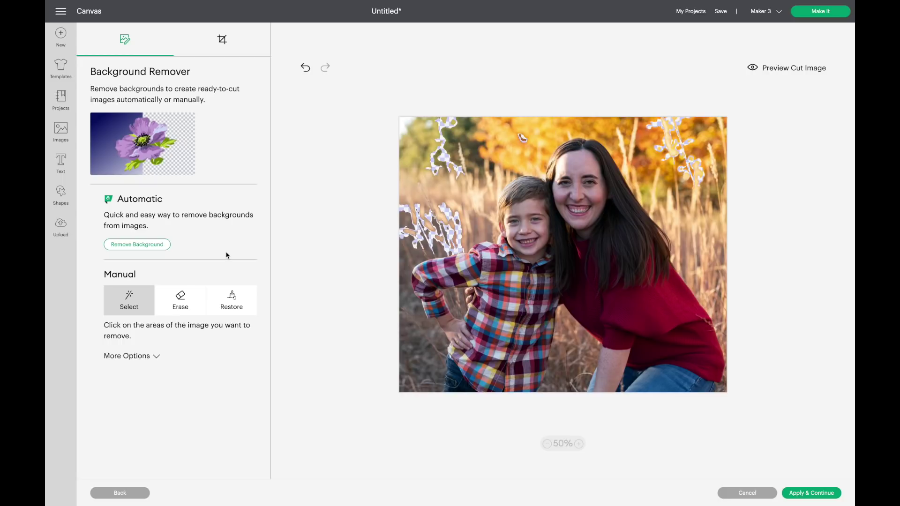
Step: Erase the top-left and top-edge background with the eraser at size 40, then 66
left_click(188, 308)
left_click(162, 369)
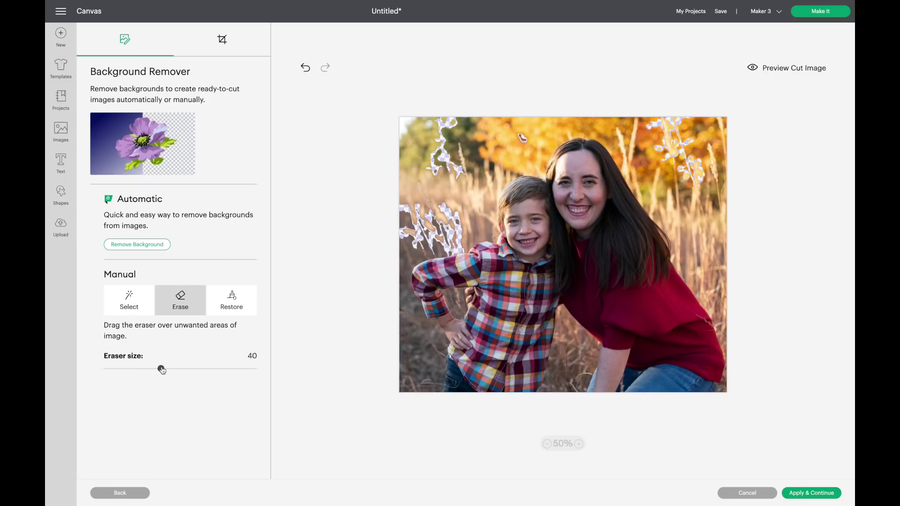
mouse_move(406, 123)
left_mouse_down()
mouse_move(418, 107)
mouse_move(400, 124)
mouse_move(439, 190)
mouse_move(440, 178)
mouse_move(428, 142)
mouse_move(401, 150)
mouse_move(412, 125)
mouse_move(408, 227)
mouse_move(445, 139)
mouse_move(424, 203)
mouse_move(450, 160)
mouse_move(417, 140)
mouse_move(422, 122)
mouse_move(493, 126)
mouse_move(460, 159)
mouse_move(429, 228)
mouse_move(462, 204)
mouse_move(417, 243)
mouse_move(448, 231)
mouse_move(474, 167)
mouse_move(531, 127)
mouse_move(512, 127)
mouse_move(468, 206)
mouse_move(531, 140)
mouse_move(570, 127)
left_mouse_up()
left_click(201, 369)
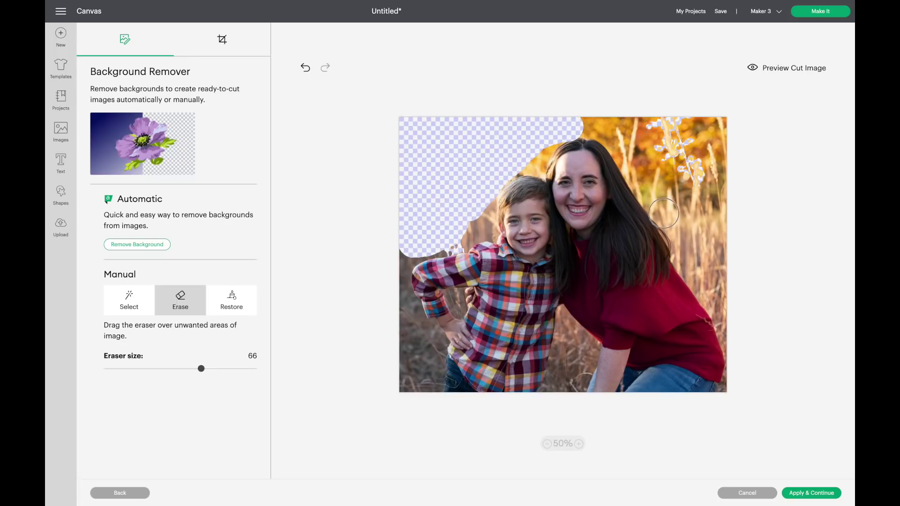
mouse_move(681, 212)
left_mouse_down()
mouse_move(681, 137)
mouse_move(692, 218)
mouse_move(696, 167)
mouse_move(710, 220)
mouse_move(708, 171)
mouse_move(711, 232)
mouse_move(725, 133)
mouse_move(711, 229)
mouse_move(714, 121)
mouse_move(592, 121)
mouse_move(655, 158)
mouse_move(721, 303)
mouse_move(703, 285)
mouse_move(712, 296)
mouse_move(672, 212)
mouse_move(621, 143)
left_mouse_up()
Step: Erase background beside the woman's hair and bottom left, then shrink the eraser to size 7
left_click_drag(418, 380, 411, 294)
key("ctrl+z")
mouse_move(414, 391)
left_mouse_down()
mouse_move(412, 340)
mouse_move(423, 405)
mouse_move(432, 356)
mouse_move(428, 389)
left_mouse_up()
left_click(579, 443)
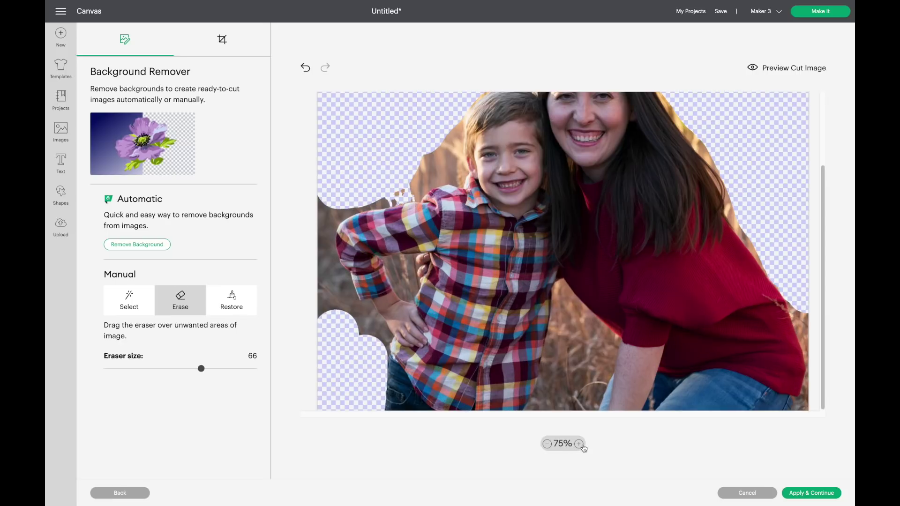
left_click(110, 368)
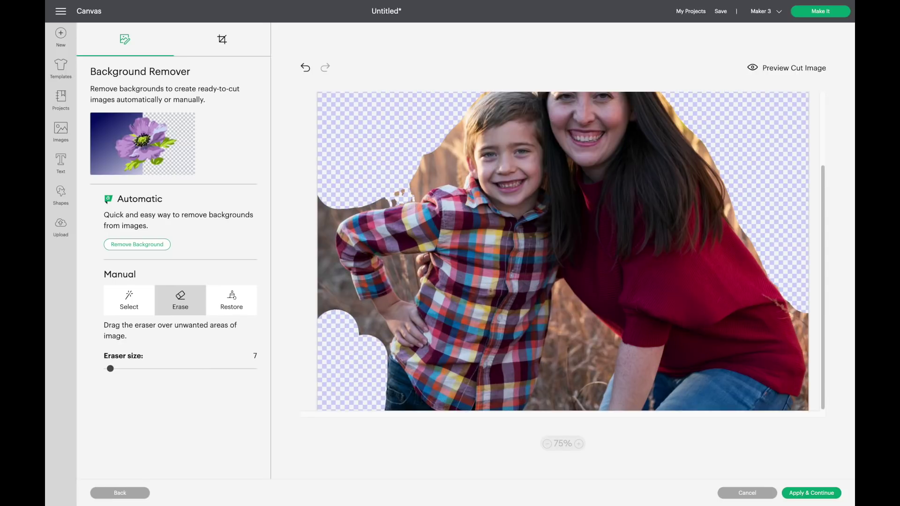
scroll(489, 291, "up", 3)
scroll(490, 349, "up", 1)
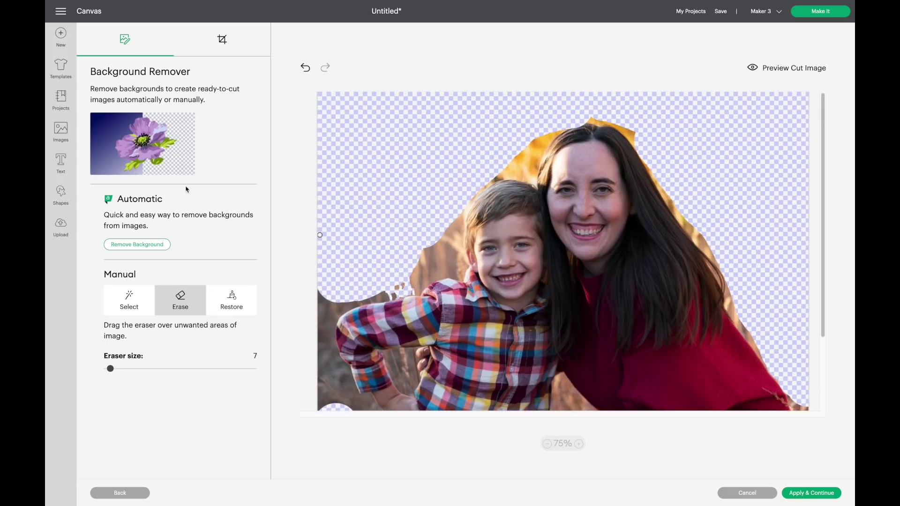
scroll(509, 240, "down", 4)
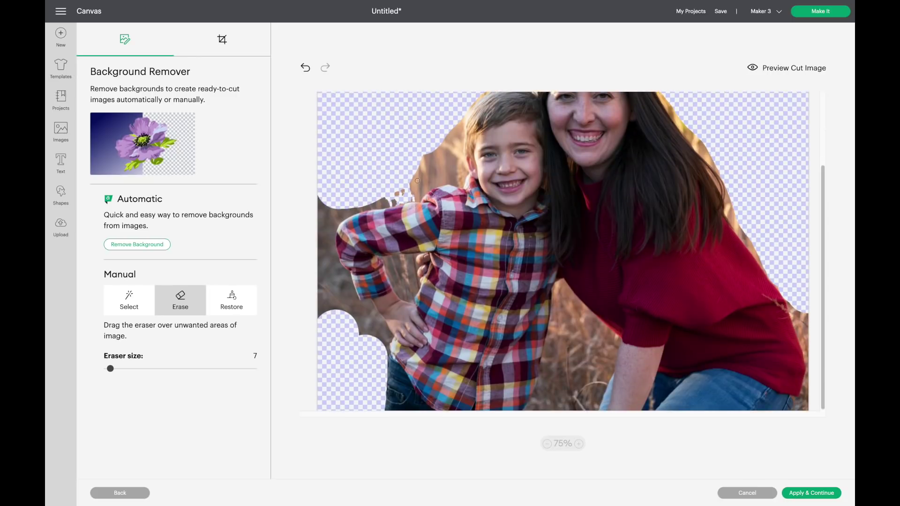
left_click(547, 444)
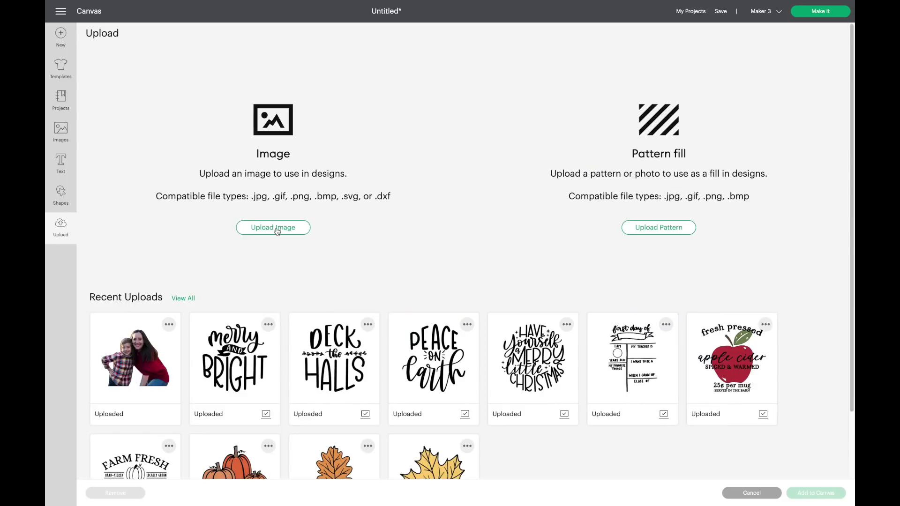
Step: Upload the mermaid line drawing as a Complex image and continue into Background Remover
left_click(277, 227)
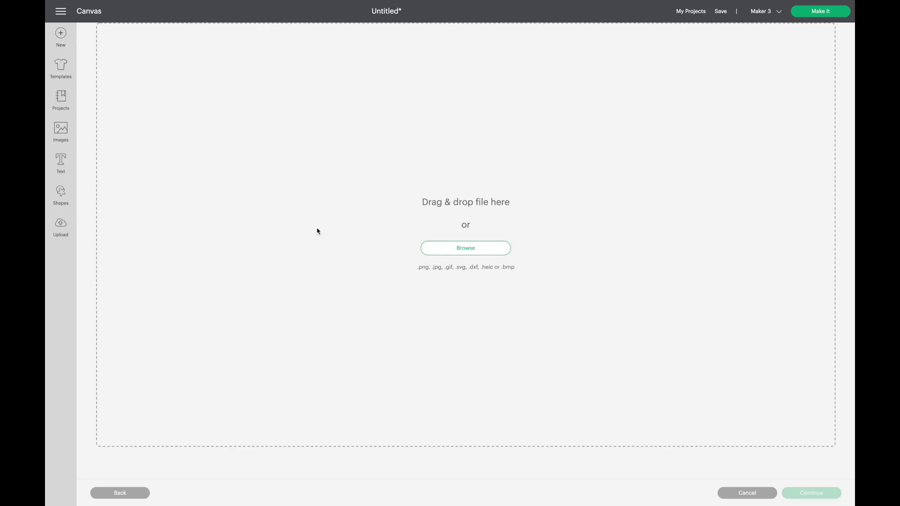
left_click(448, 252)
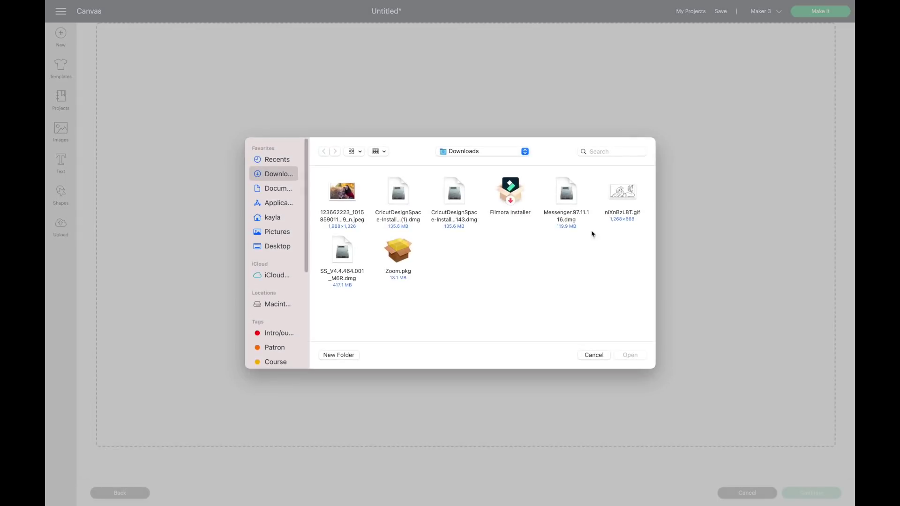
double_click(624, 192)
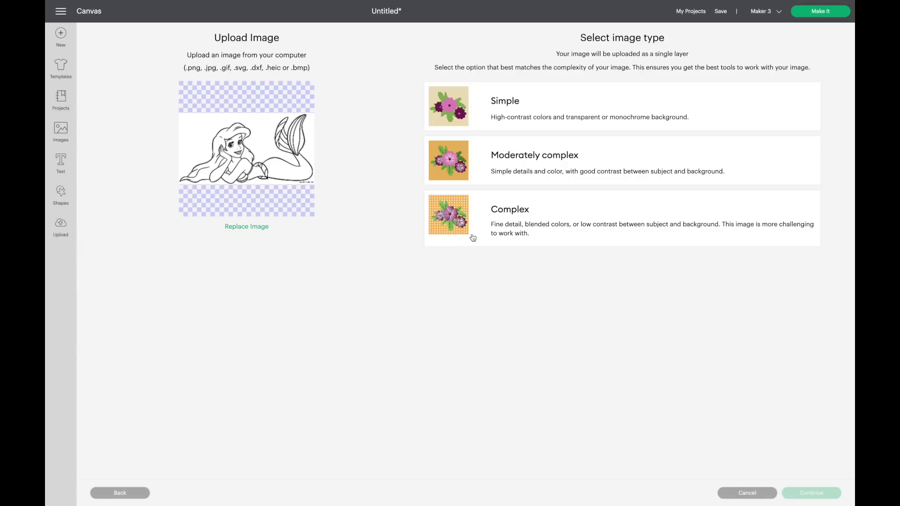
left_click(470, 240)
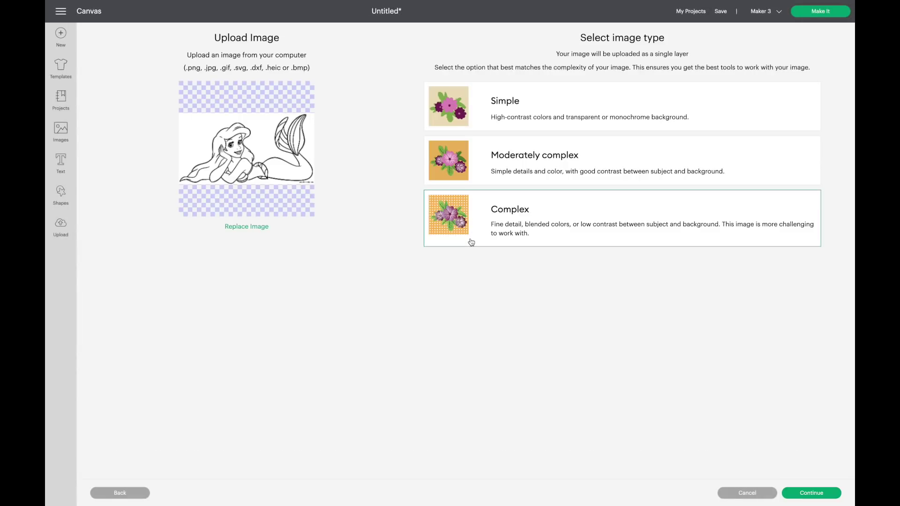
left_click(796, 492)
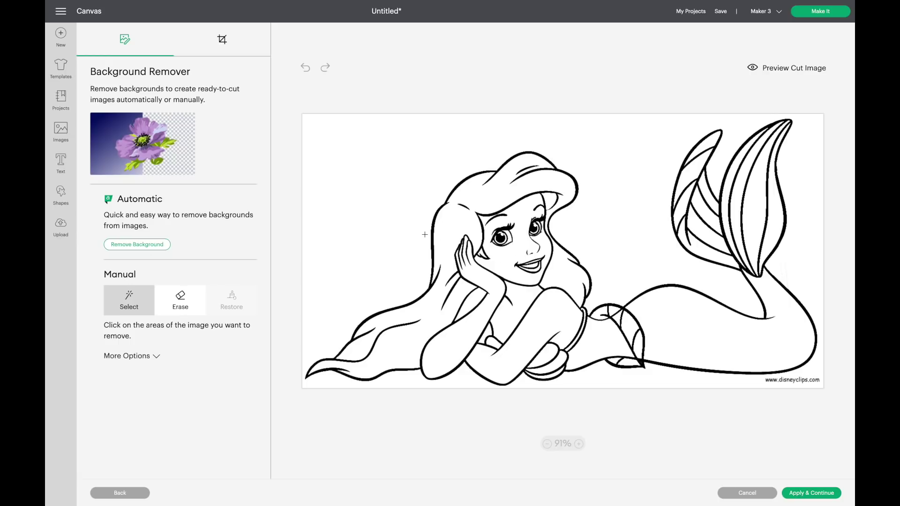
Step: Auto-remove the mermaid's white background, revert it, then auto-remove it again
left_click(151, 246)
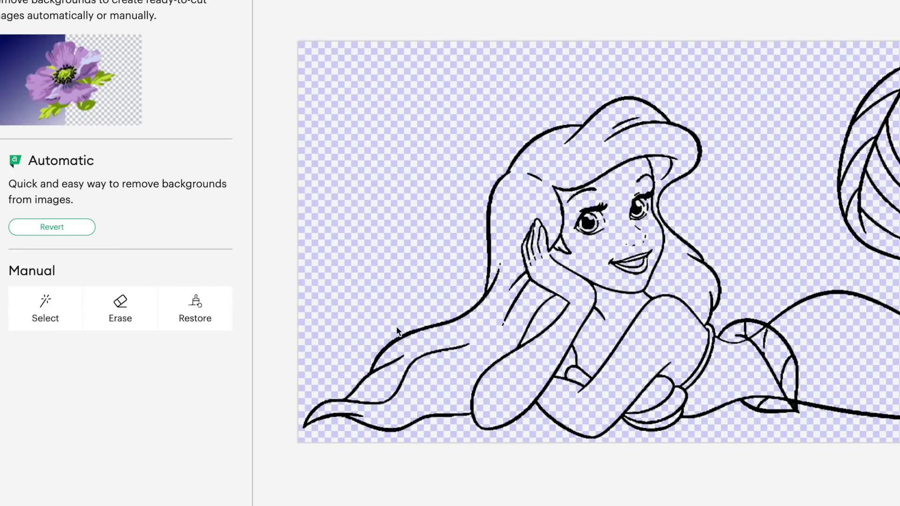
left_click(52, 227)
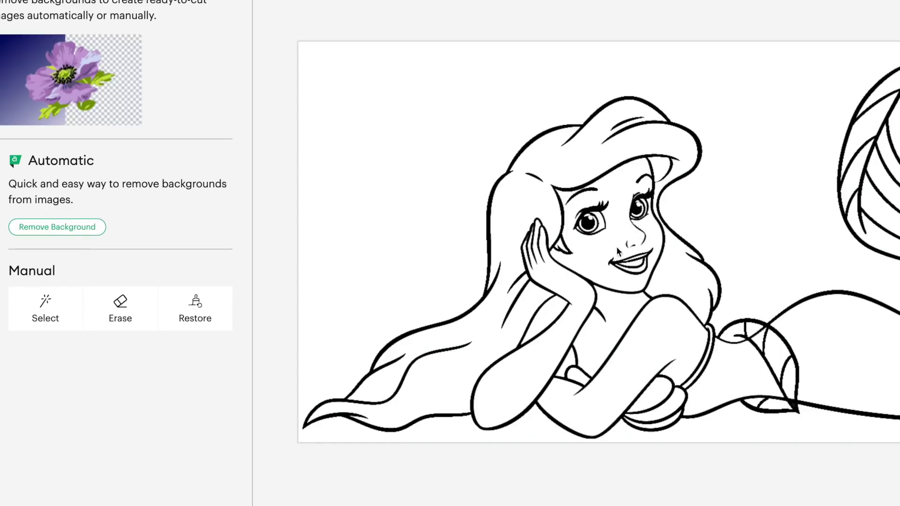
left_click(90, 234)
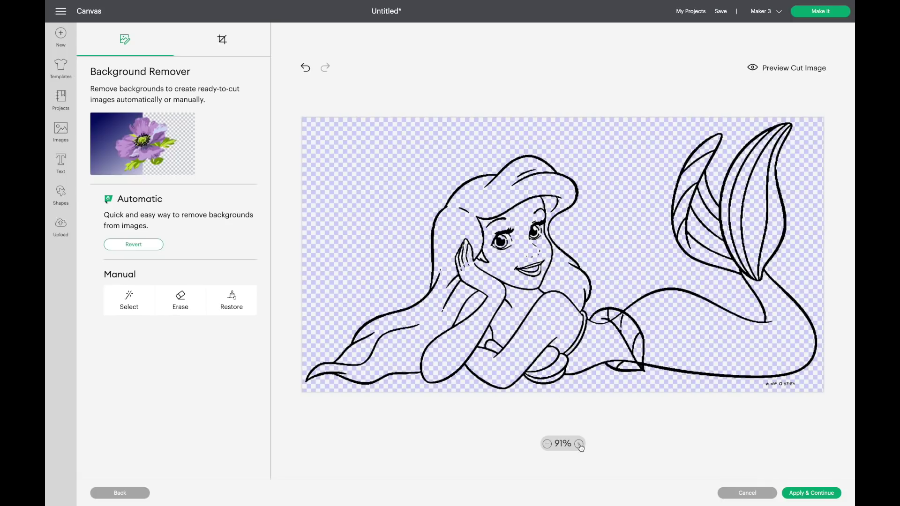
left_click(700, 505)
Step: Restore a white patch on the mermaid's nose at brush size 12, then clear it with Select
scroll(695, 303, "down", 3)
scroll(694, 303, "right", 3)
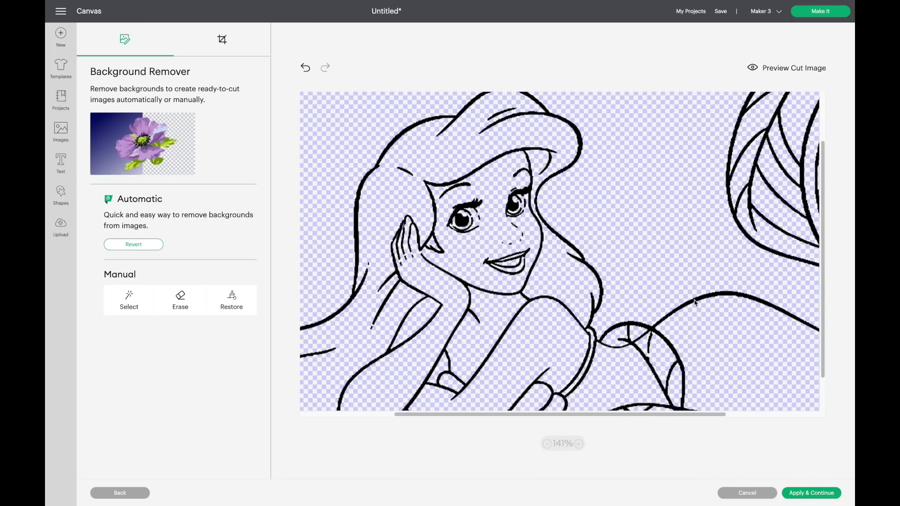
left_click(231, 304)
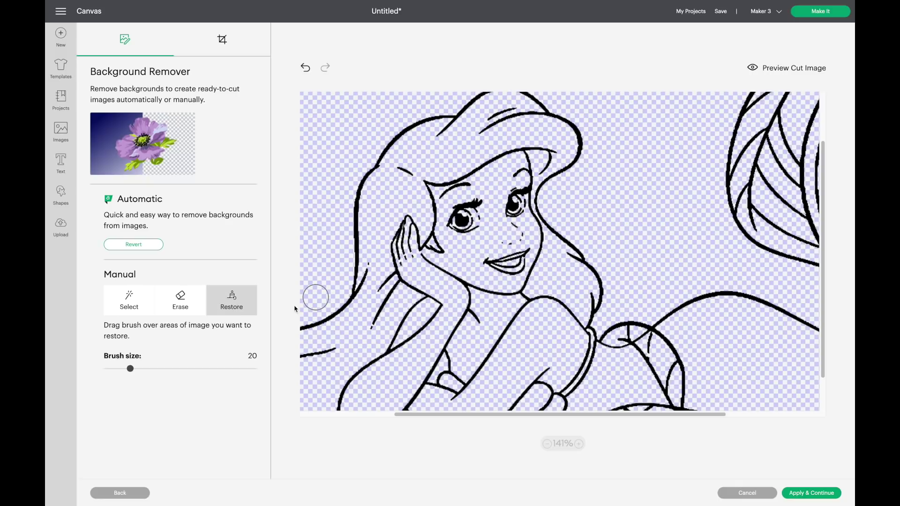
left_click_drag(130, 369, 118, 368)
mouse_move(513, 231)
left_mouse_down()
mouse_move(520, 237)
mouse_move(495, 241)
left_mouse_up()
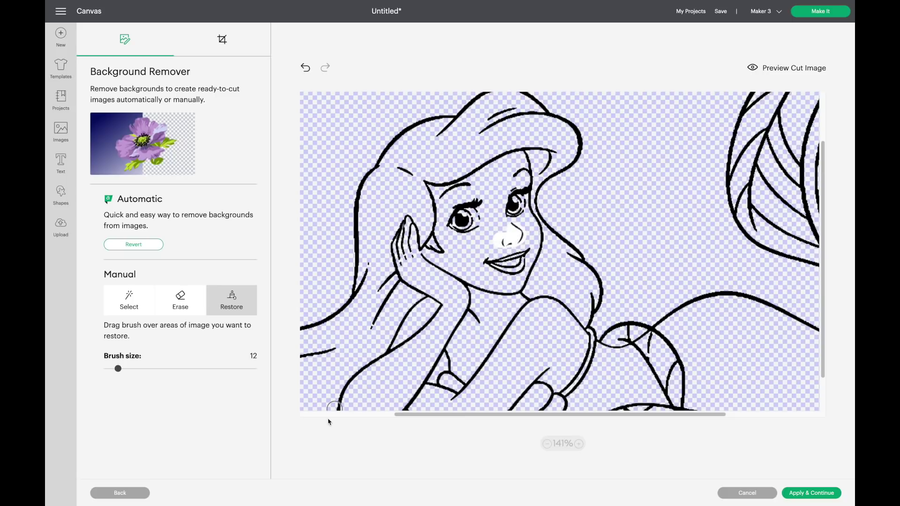
left_click(144, 308)
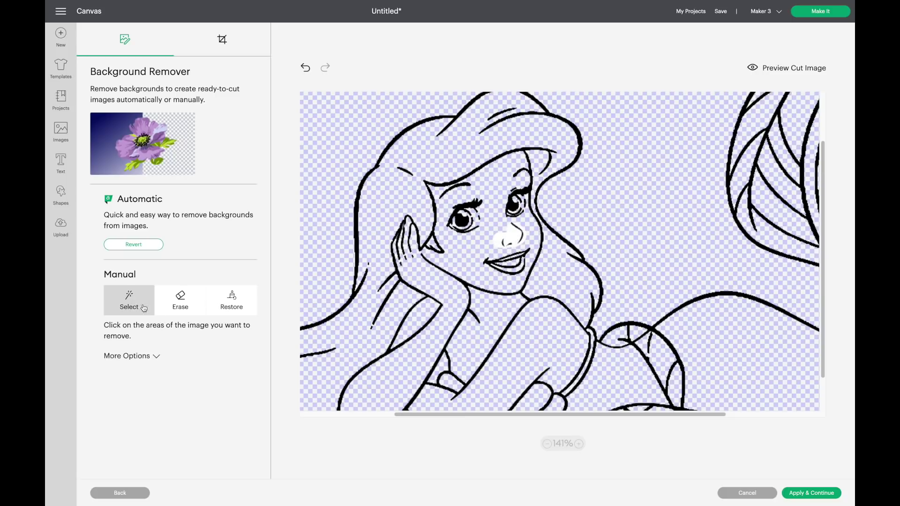
left_click(511, 235)
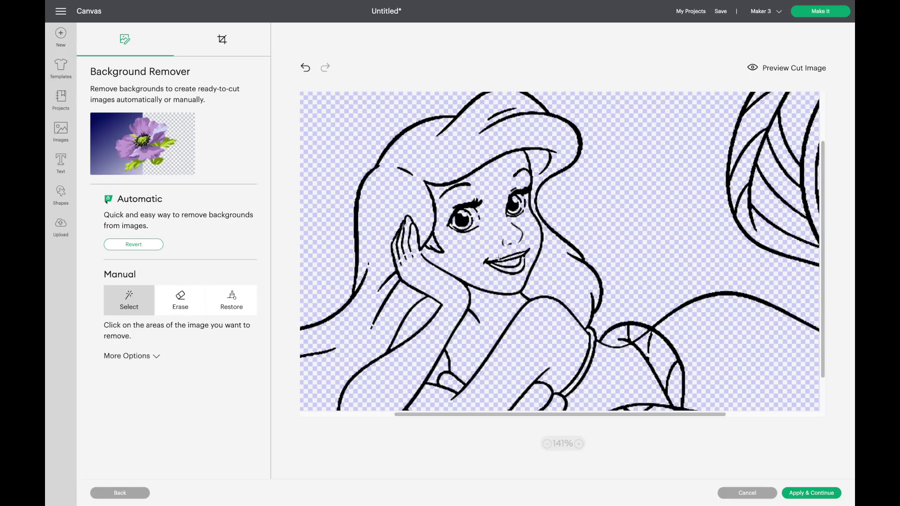
Step: Restore white spots beside the hair and between the fingers, then clear them with Select
scroll(391, 291, "down", 2)
scroll(391, 290, "left", 2)
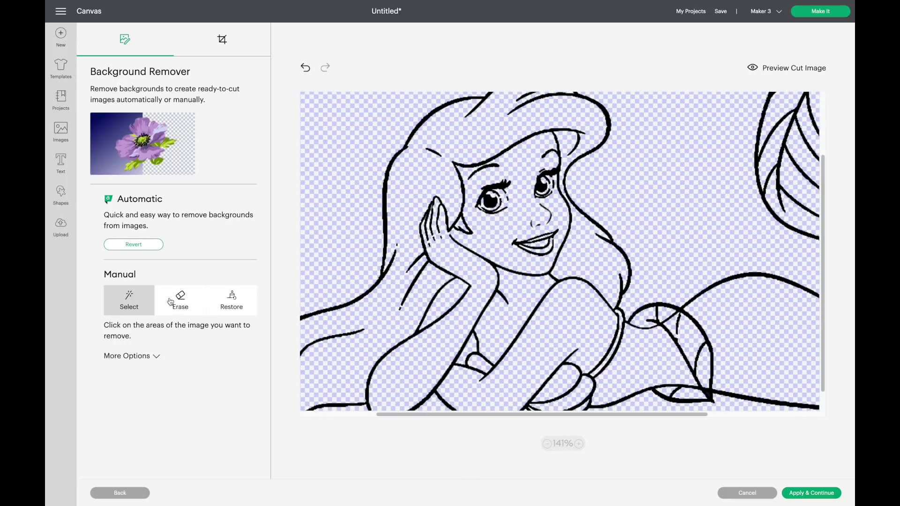
left_click(237, 304)
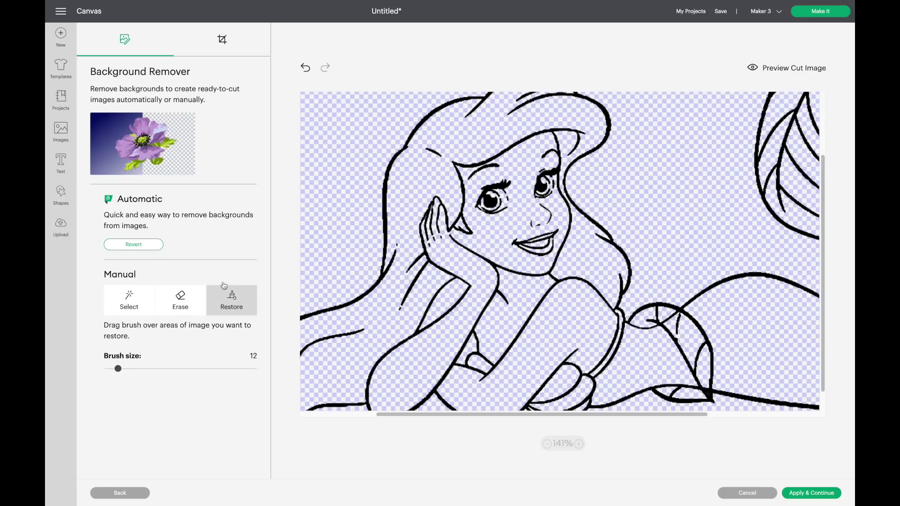
left_click(396, 246)
mouse_move(404, 305)
left_mouse_down()
mouse_move(402, 298)
mouse_move(399, 313)
left_mouse_up()
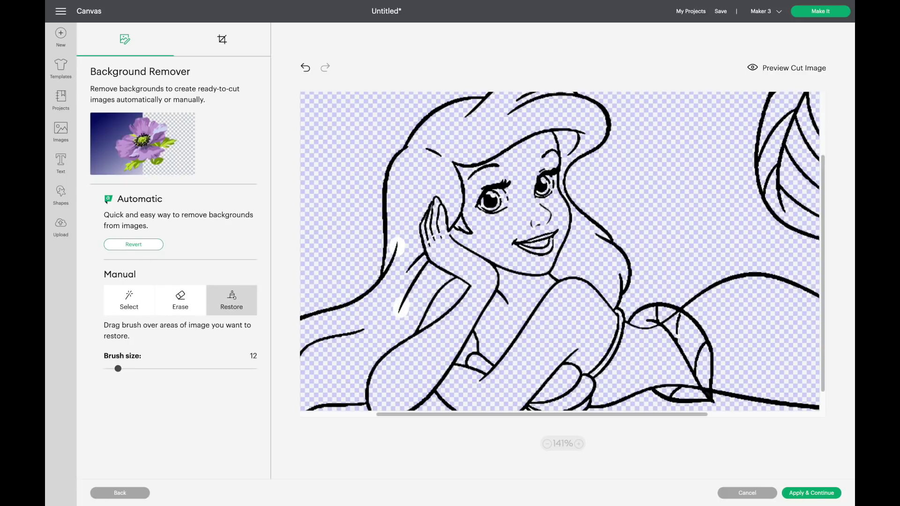
left_click_drag(436, 238, 442, 236)
left_click(111, 302)
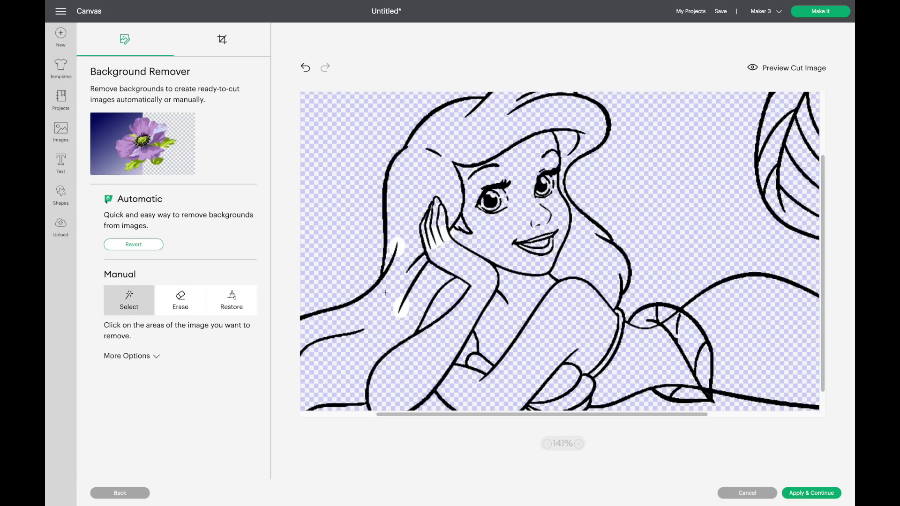
left_click(397, 301)
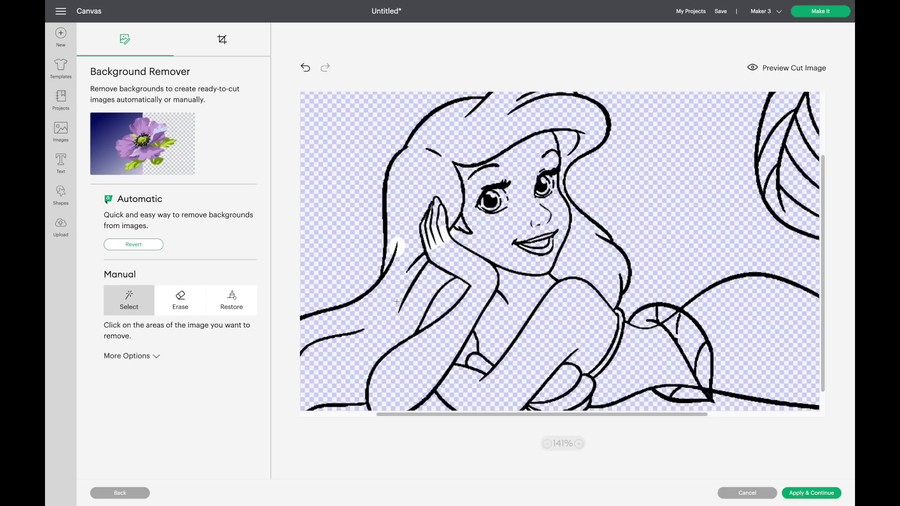
left_click(402, 242)
left_click(437, 242)
left_click(547, 443)
Step: Zoom out to 91%, toggle Preview Cut Image on and off, and revert the removals
left_click(546, 443)
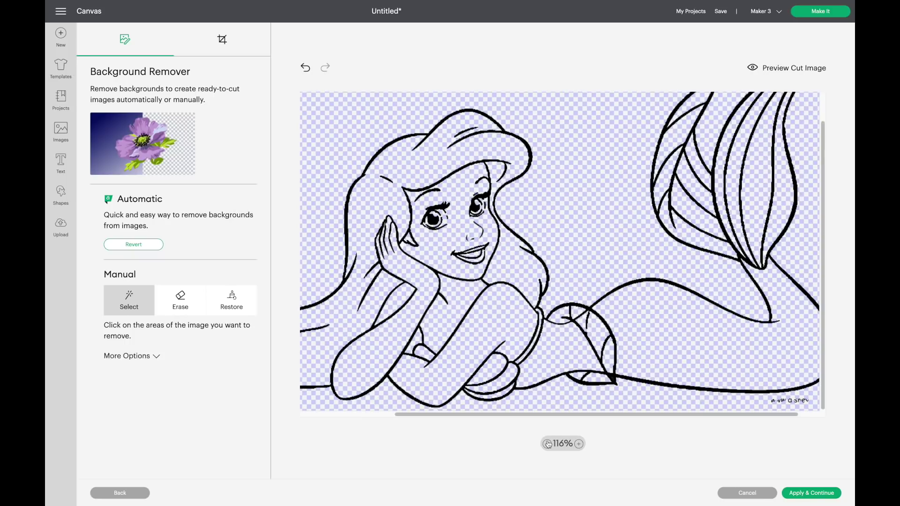
left_click(546, 444)
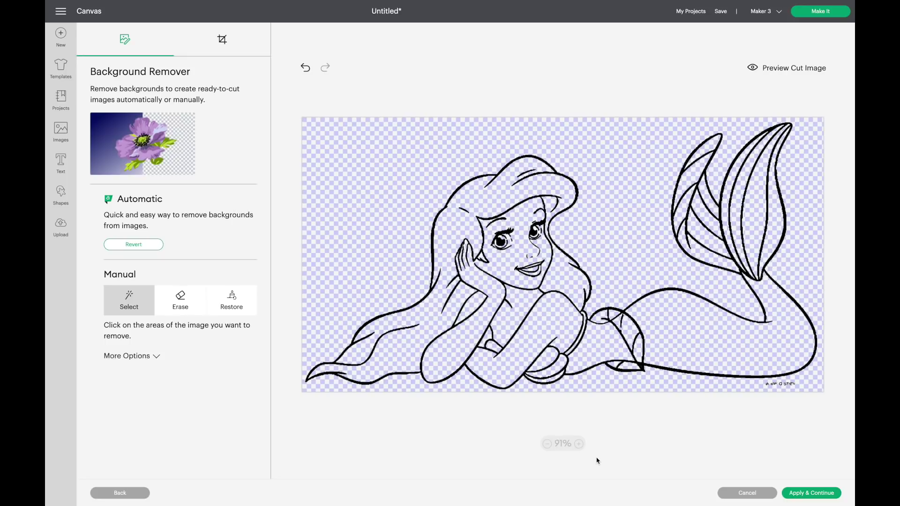
left_click(802, 69)
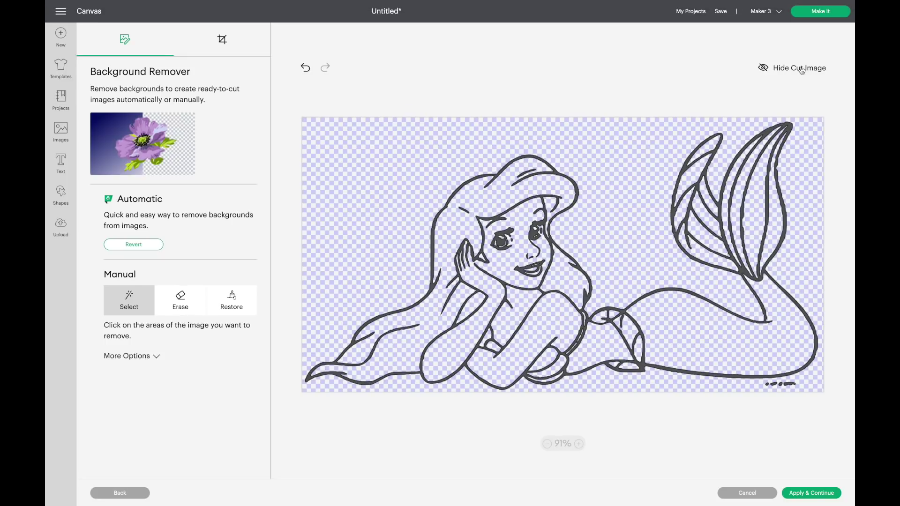
left_click(802, 69)
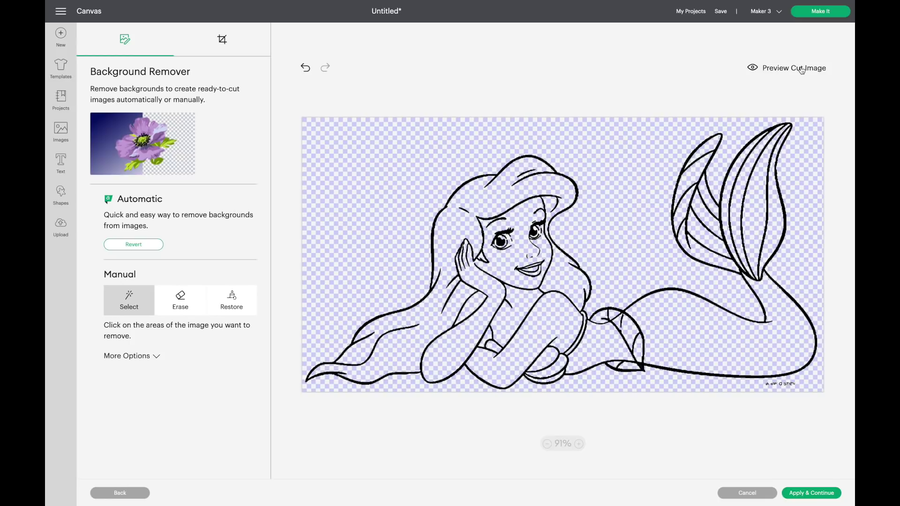
left_click(140, 247)
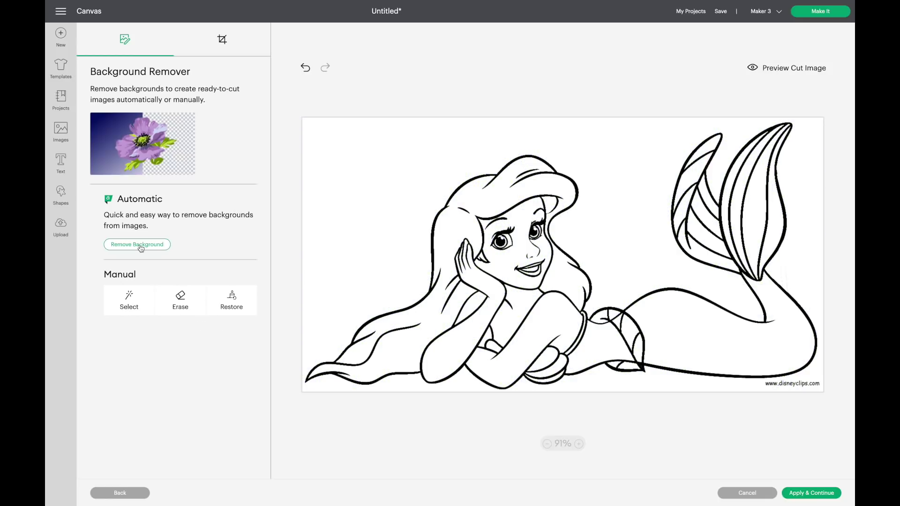
Step: Select-remove the background, hair, face and arm areas, then reset the image to all white
left_click(129, 300)
left_click(377, 158)
left_click(486, 193)
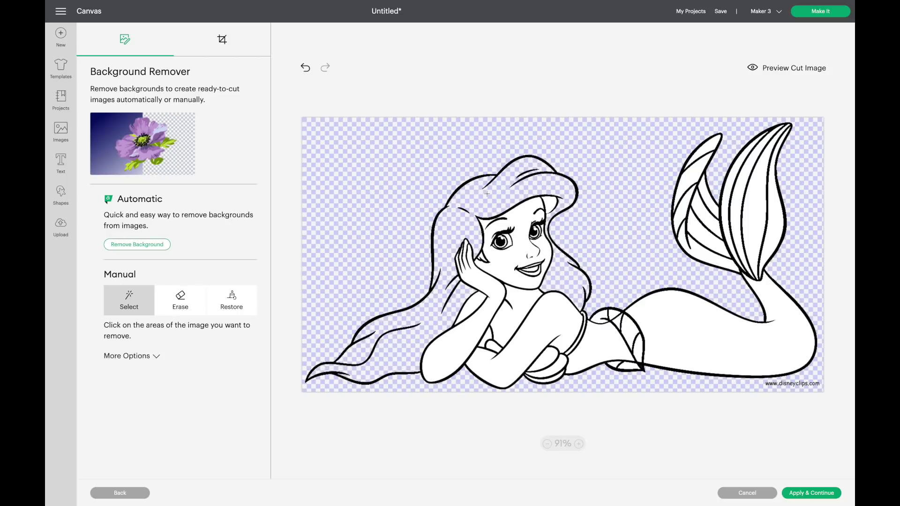
left_click(543, 245)
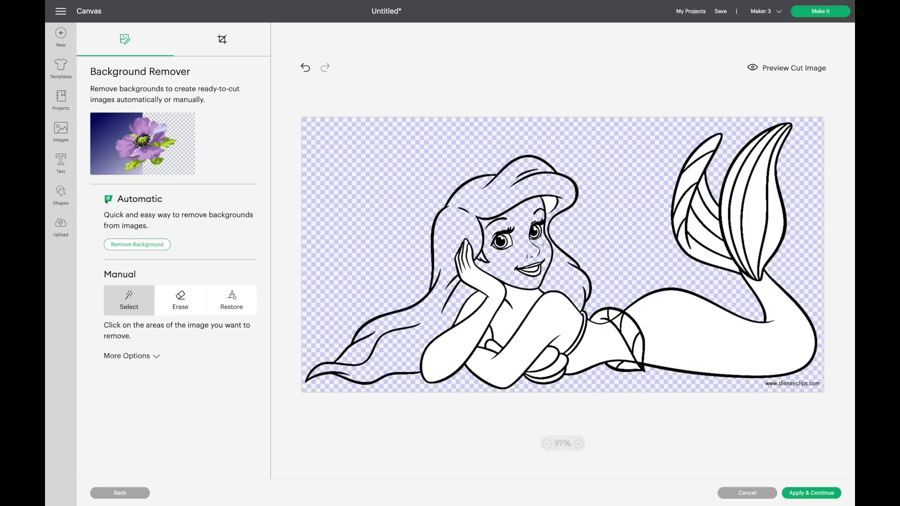
left_click(490, 284)
left_click(477, 303)
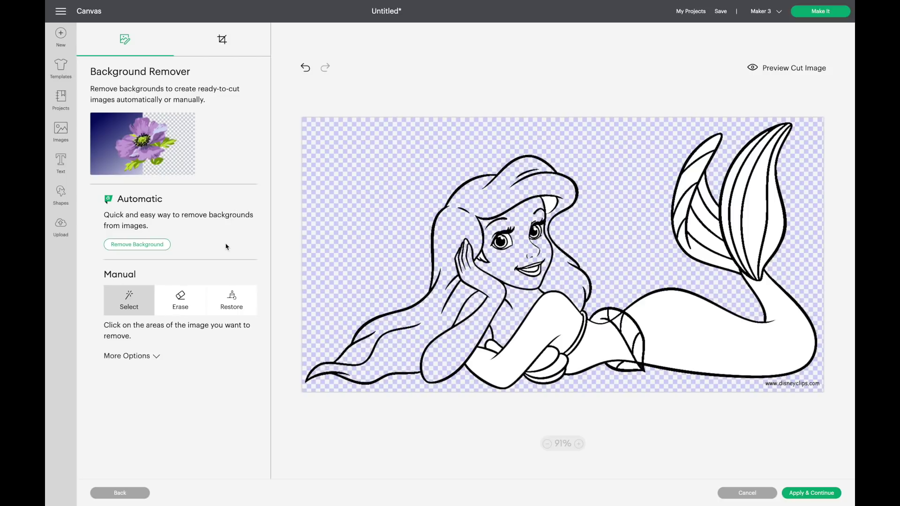
left_click(435, 259)
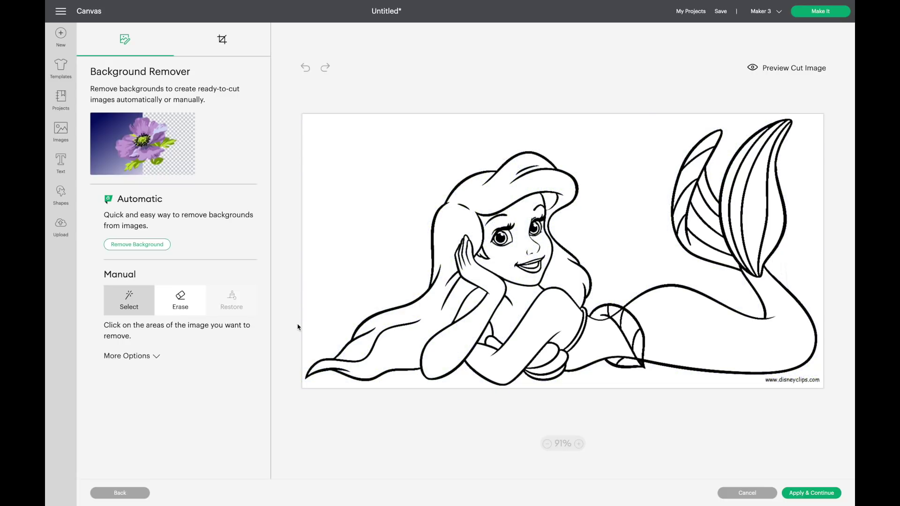
left_click(149, 357)
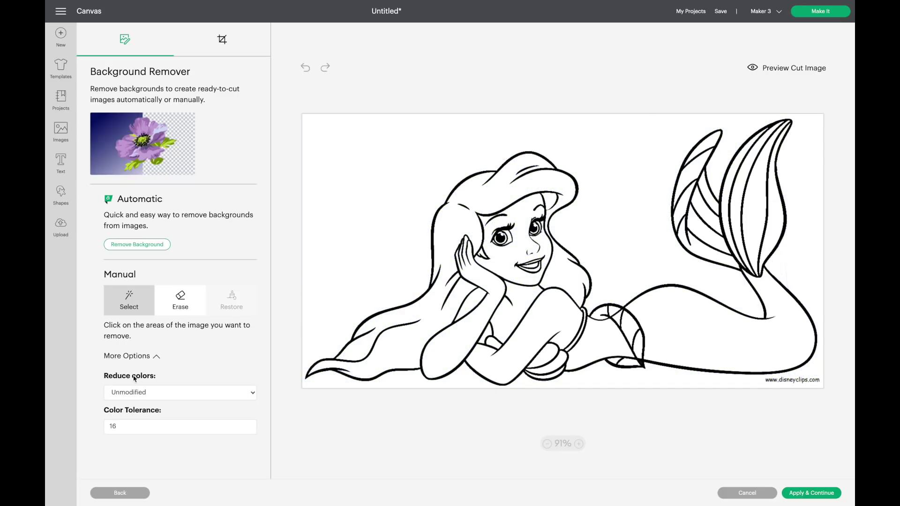